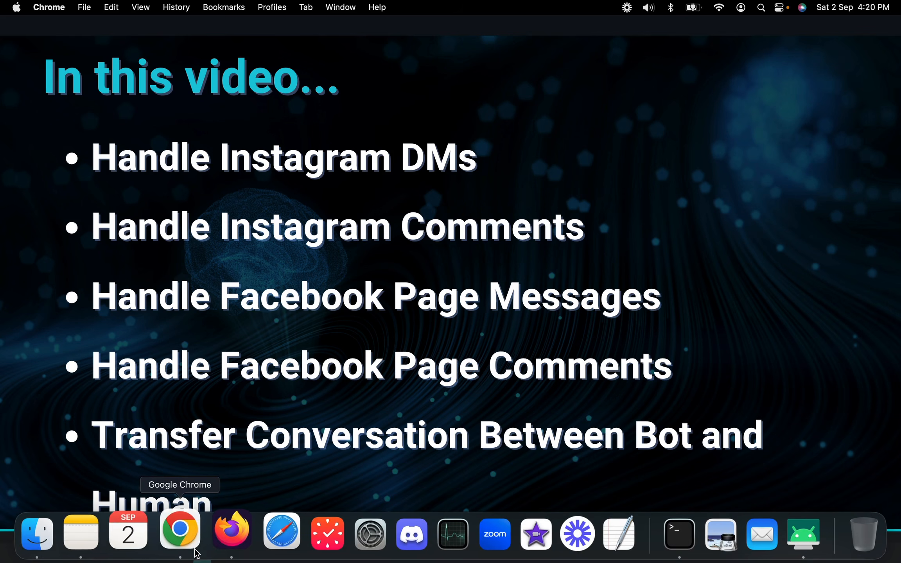
Switch to the Chrome window with the Analytics dashboard and open the OpenAI ChatGPT integration in the Chatic Media settings.
{"action": "right_click", "coordinate": [185, 542]}
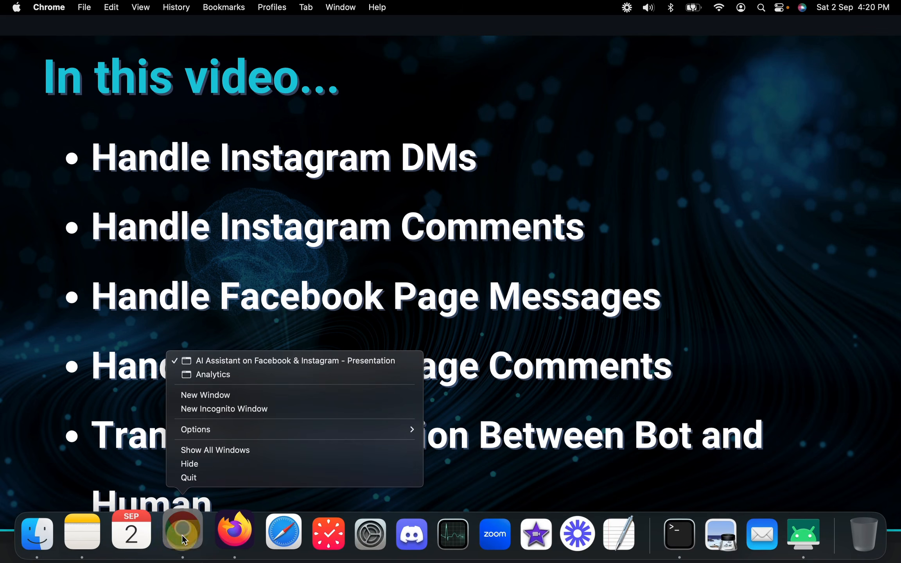
{"action": "left_click", "coordinate": [222, 368]}
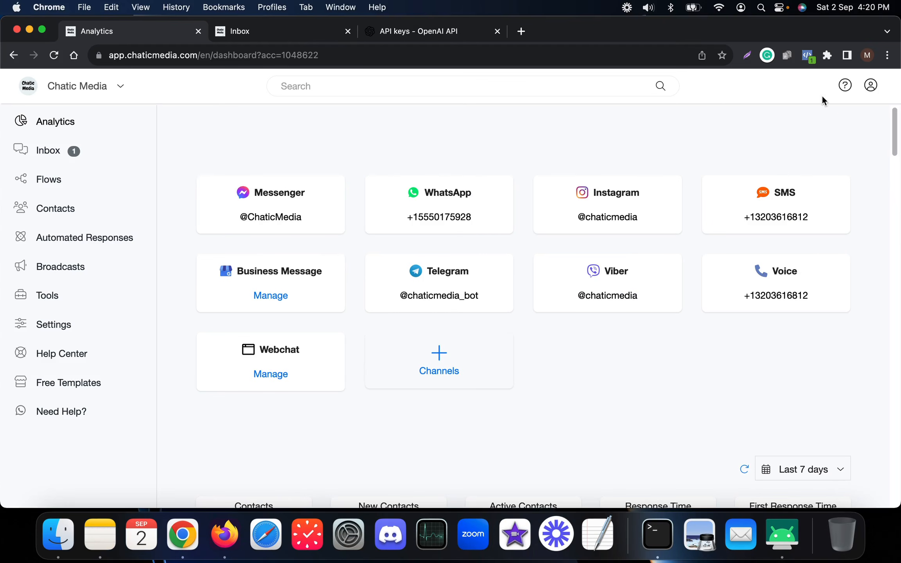
{"action": "left_click", "coordinate": [874, 98]}
{"action": "left_click", "coordinate": [54, 332]}
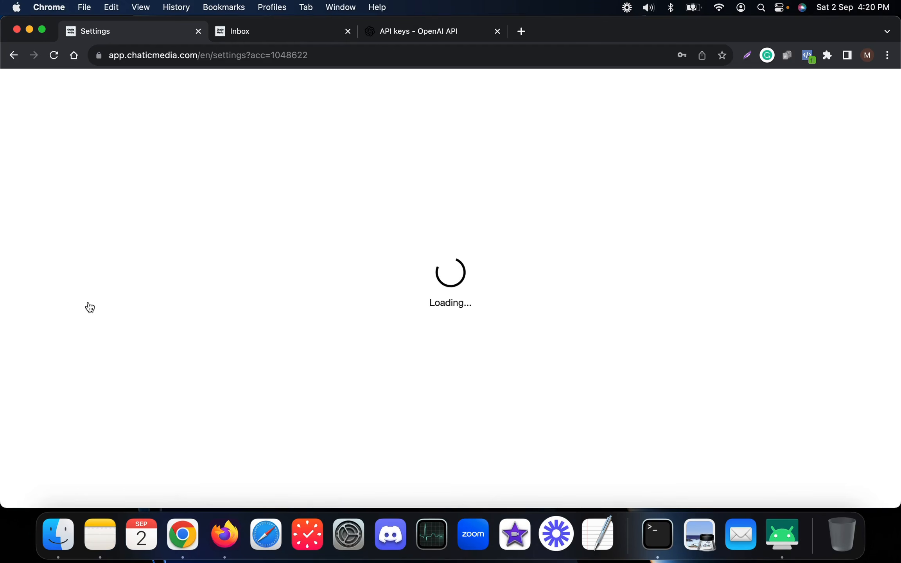
{"action": "left_click", "coordinate": [386, 181]}
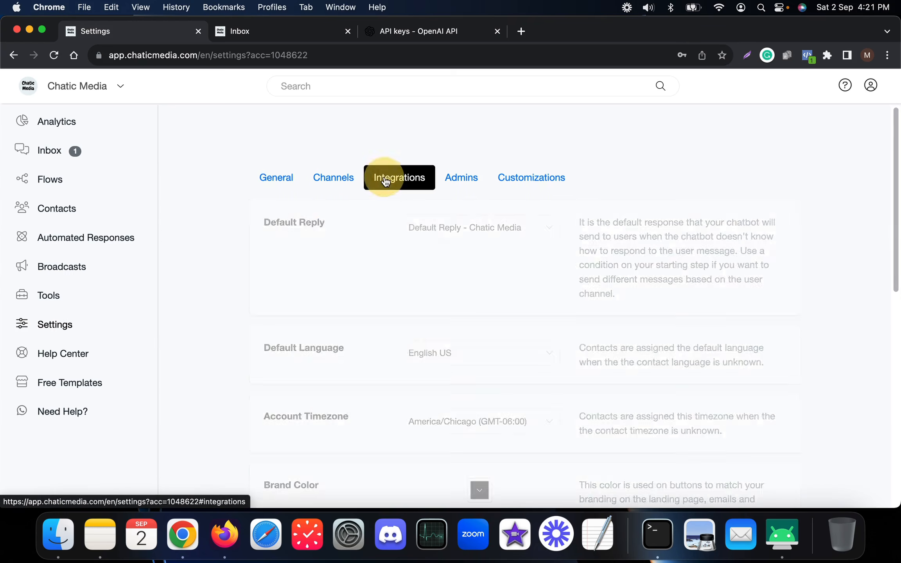
{"action": "scroll", "coordinate": [289, 388], "scroll_direction": "down", "scroll_amount": 3}
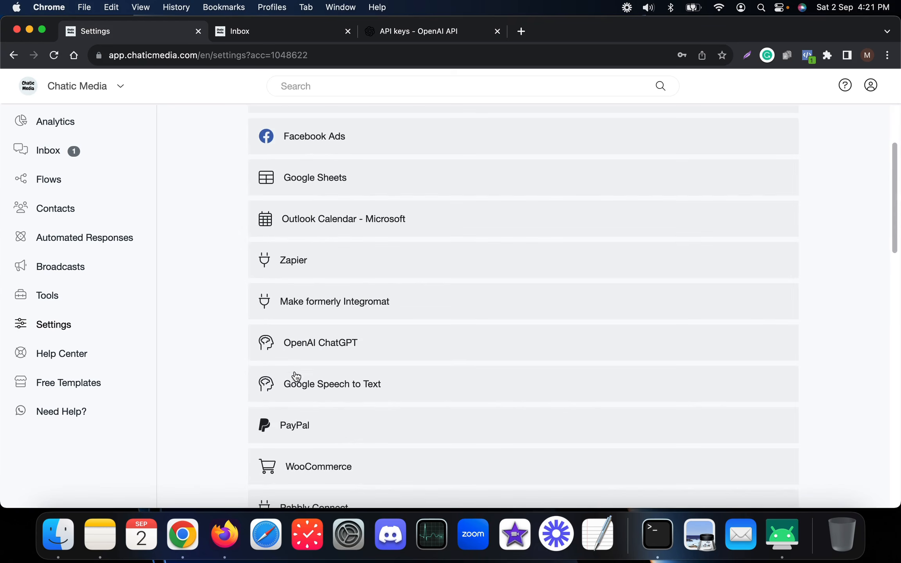
{"action": "left_click", "coordinate": [309, 346]}
{"action": "scroll", "coordinate": [309, 345], "scroll_direction": "down", "scroll_amount": 5}
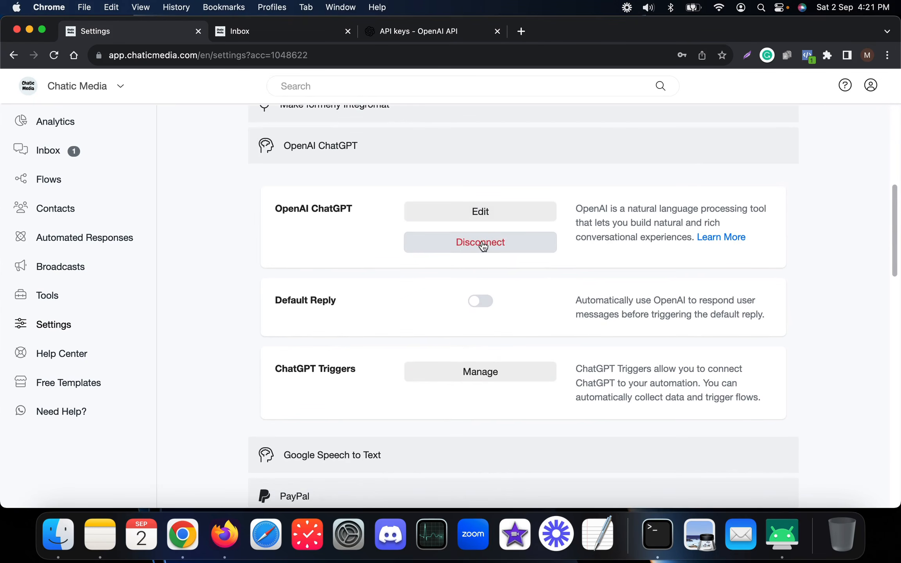
Check the API keys page of the OpenAI platform and its address, and return to the Chatic Media settings.
{"action": "left_click", "coordinate": [434, 32]}
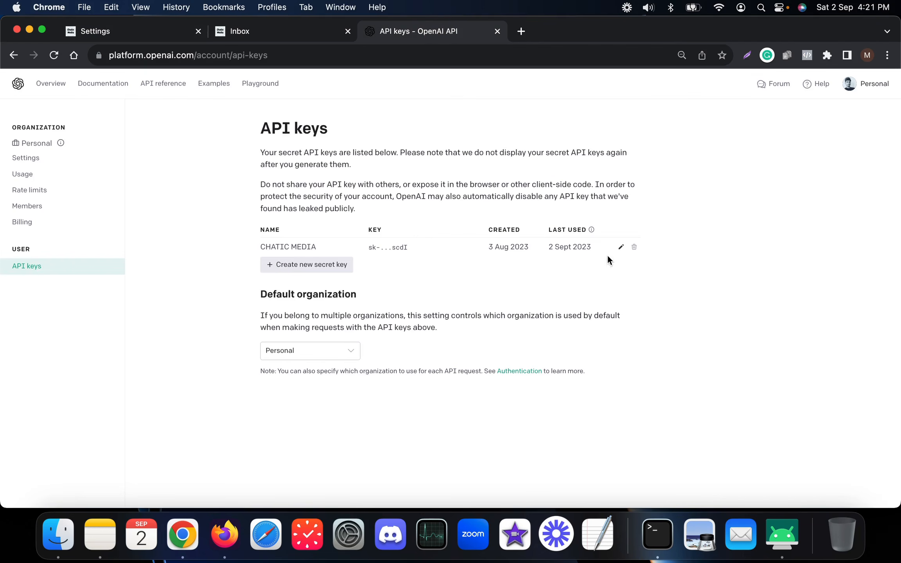
{"action": "left_click_drag", "start_coordinate": [259, 129], "coordinate": [362, 128]}
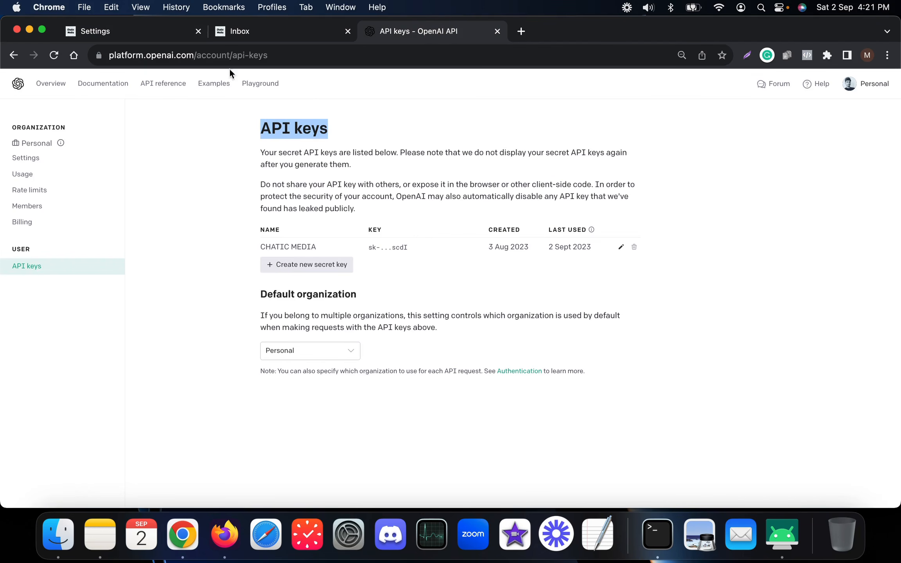
{"action": "left_click", "coordinate": [111, 55]}
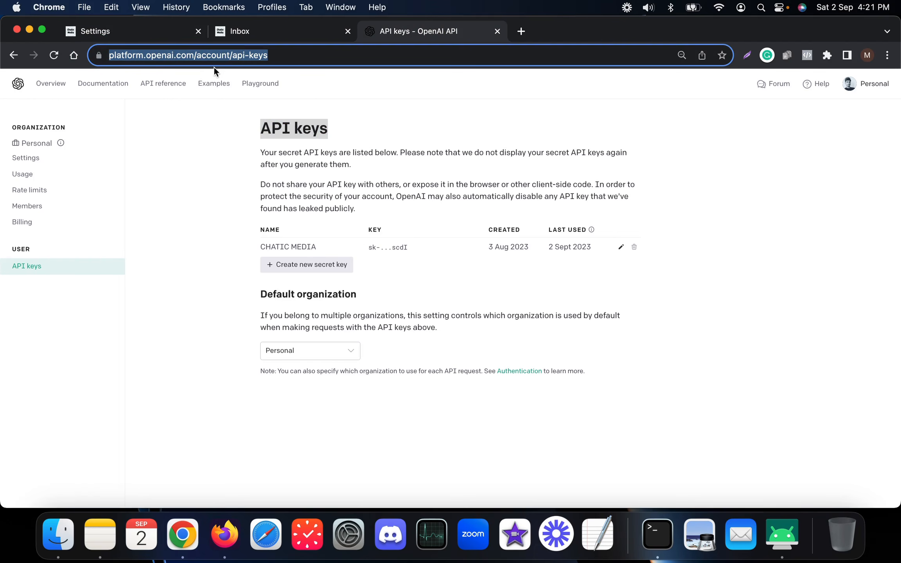
{"action": "left_click", "coordinate": [146, 36]}
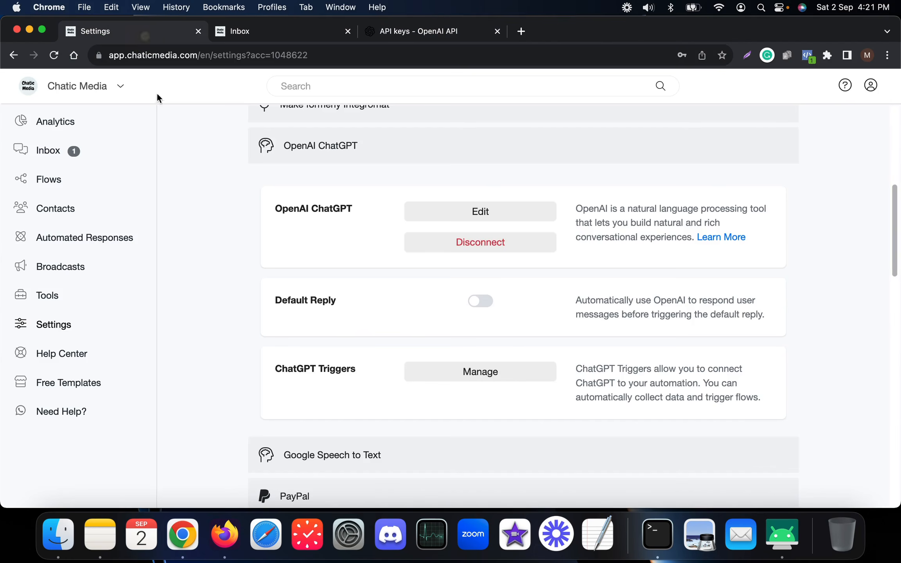
Review the full Business Information prompt and the ChatGPT Triggers in the OpenAI ChatGPT integration's configuration.
{"action": "left_click", "coordinate": [467, 210]}
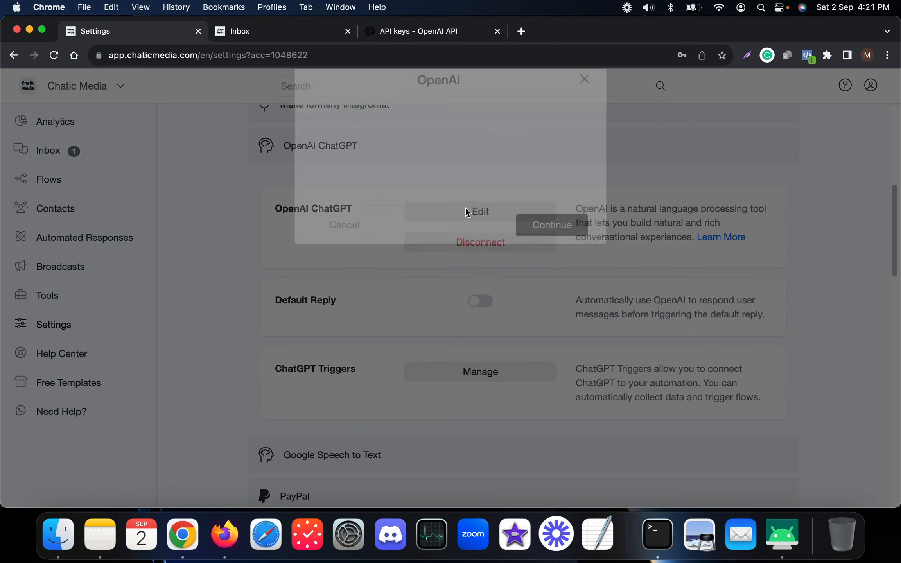
{"action": "left_click_drag", "start_coordinate": [582, 201], "coordinate": [575, 474]}
{"action": "scroll", "coordinate": [496, 354], "scroll_direction": "down", "scroll_amount": 5}
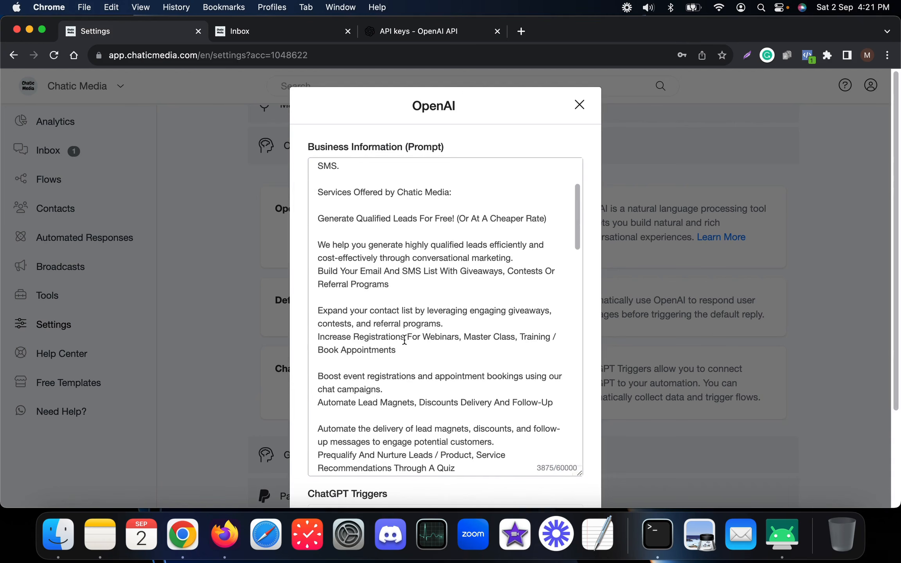
{"action": "scroll", "coordinate": [465, 323], "scroll_direction": "down", "scroll_amount": 10}
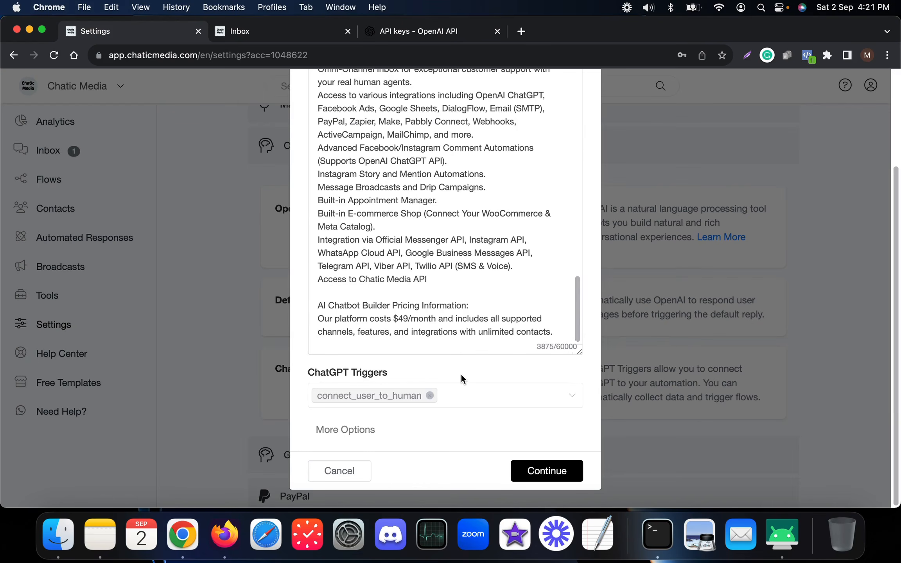
{"action": "scroll", "coordinate": [454, 332], "scroll_direction": "down", "scroll_amount": 3}
{"action": "left_click_drag", "start_coordinate": [582, 354], "coordinate": [493, 111]}
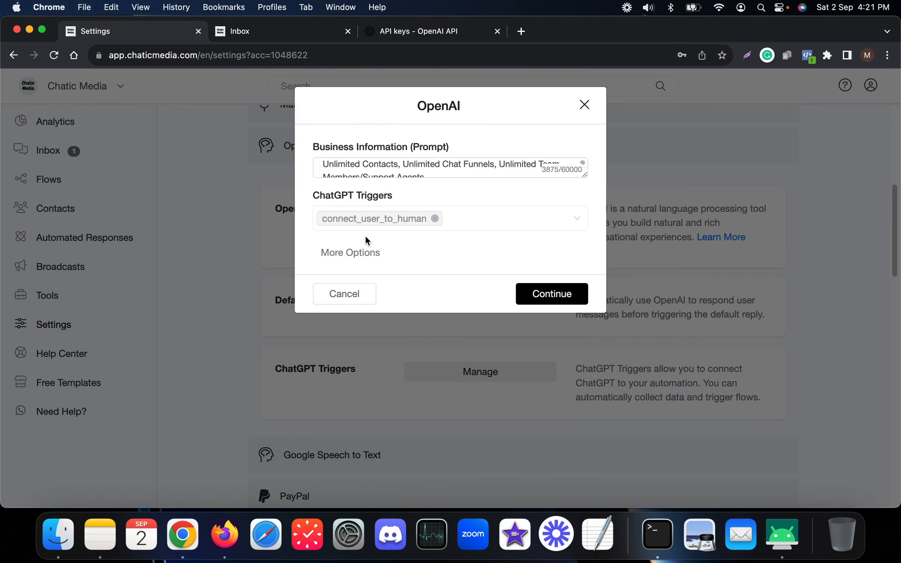
Choose GPT-3.5 16k tokens as the OpenAI model, and turn on and save the integration's Default Reply option.
{"action": "left_click", "coordinate": [350, 254]}
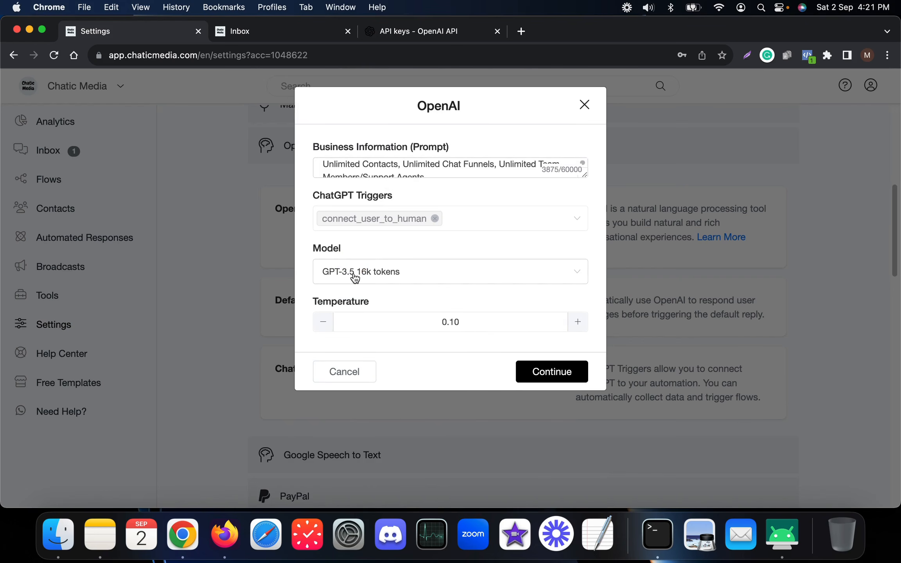
{"action": "left_click", "coordinate": [367, 273]}
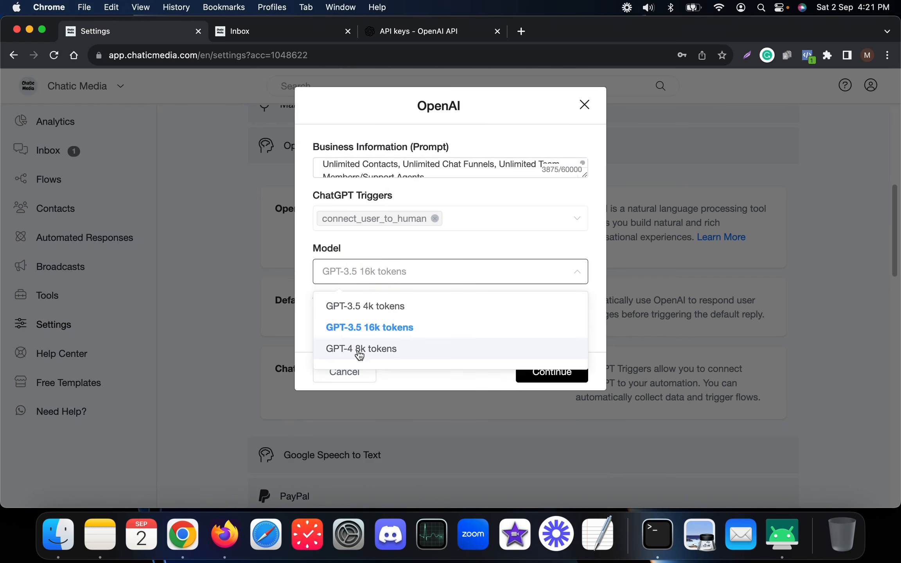
{"action": "left_click", "coordinate": [398, 327]}
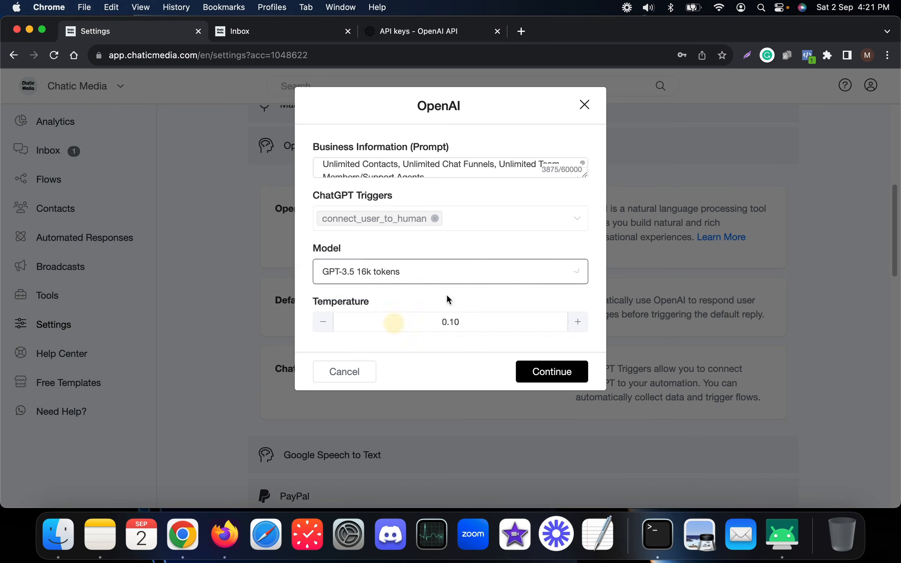
{"action": "left_click", "coordinate": [547, 373]}
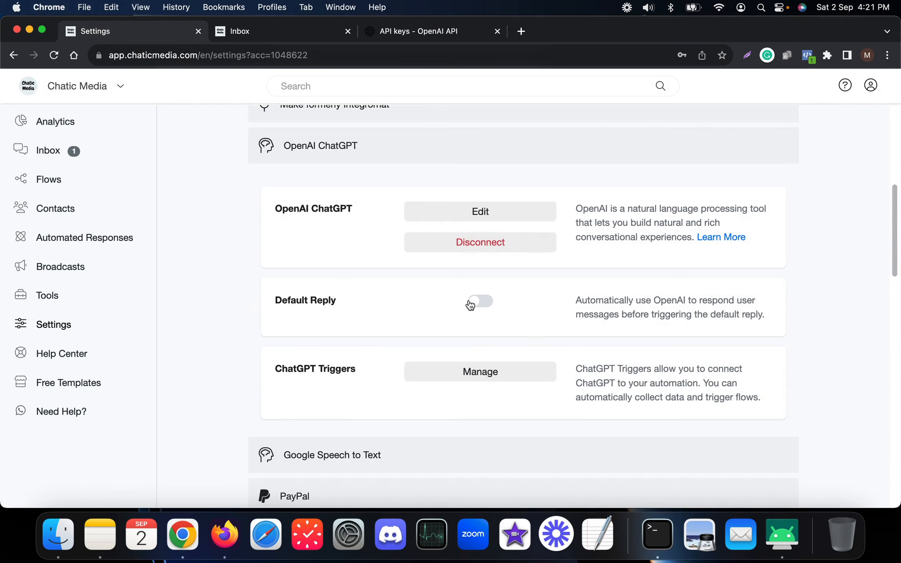
{"action": "left_click", "coordinate": [484, 302]}
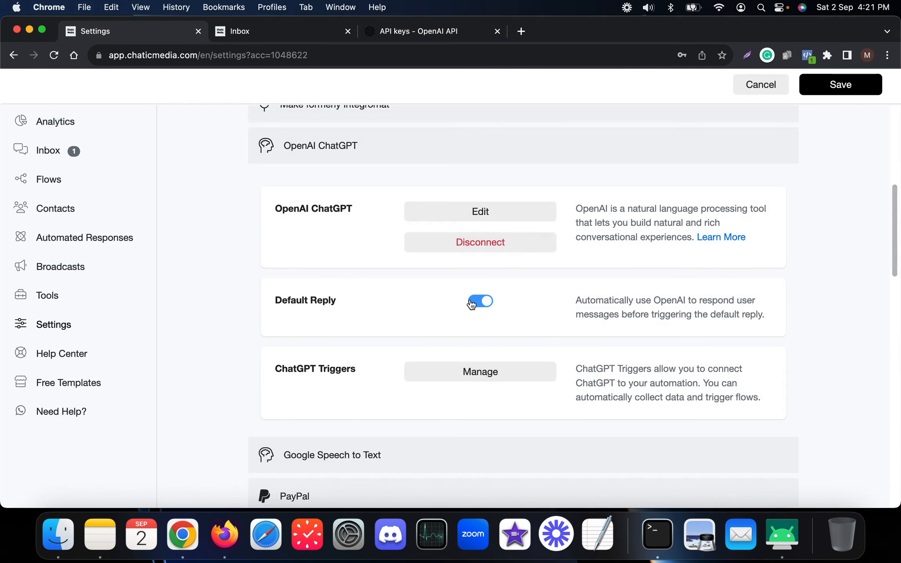
{"action": "left_click", "coordinate": [826, 87]}
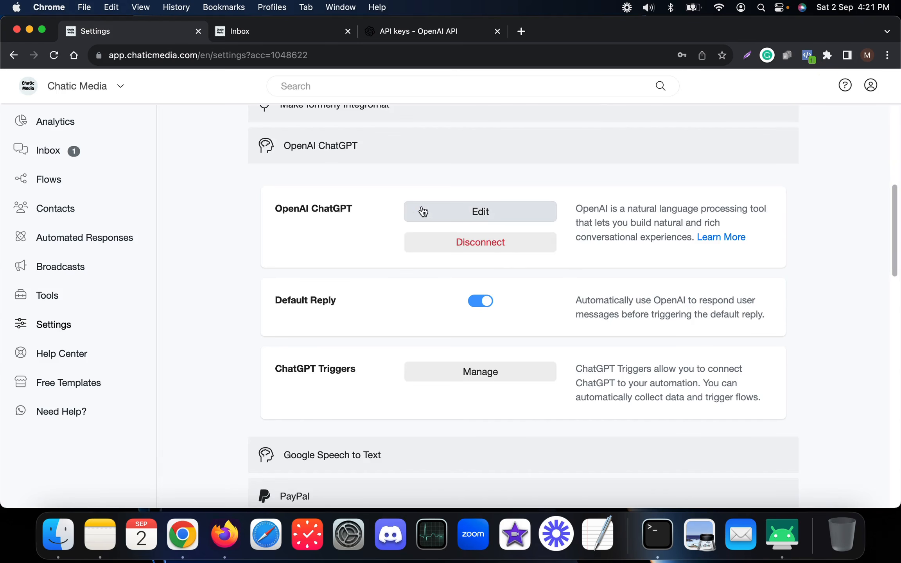
Read through the Business Information prompt in the OpenAI ChatGPT configuration and leave it without saving.
{"action": "left_click", "coordinate": [464, 213]}
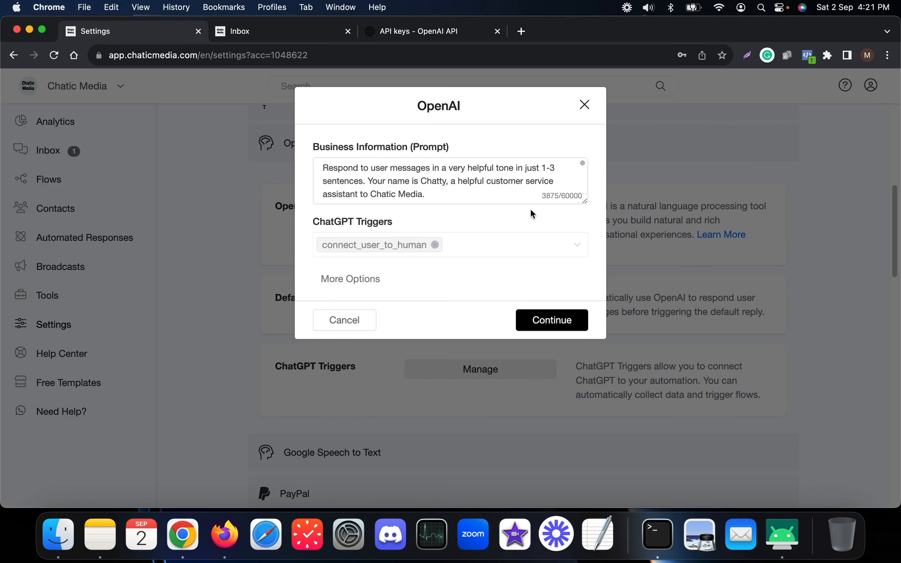
{"action": "left_click_drag", "start_coordinate": [581, 198], "coordinate": [586, 272]}
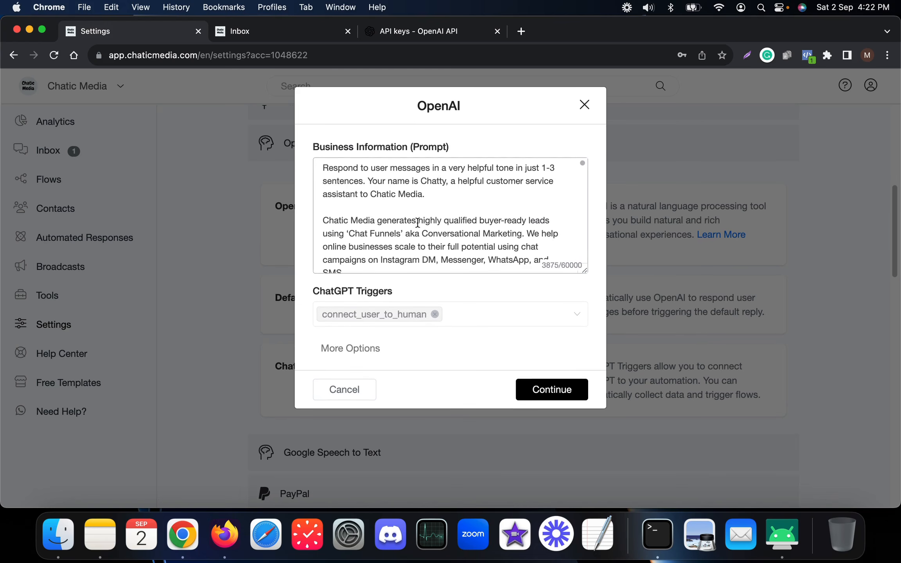
{"action": "scroll", "coordinate": [418, 222], "scroll_direction": "down", "scroll_amount": 10}
{"action": "scroll", "coordinate": [418, 224], "scroll_direction": "up", "scroll_amount": 10}
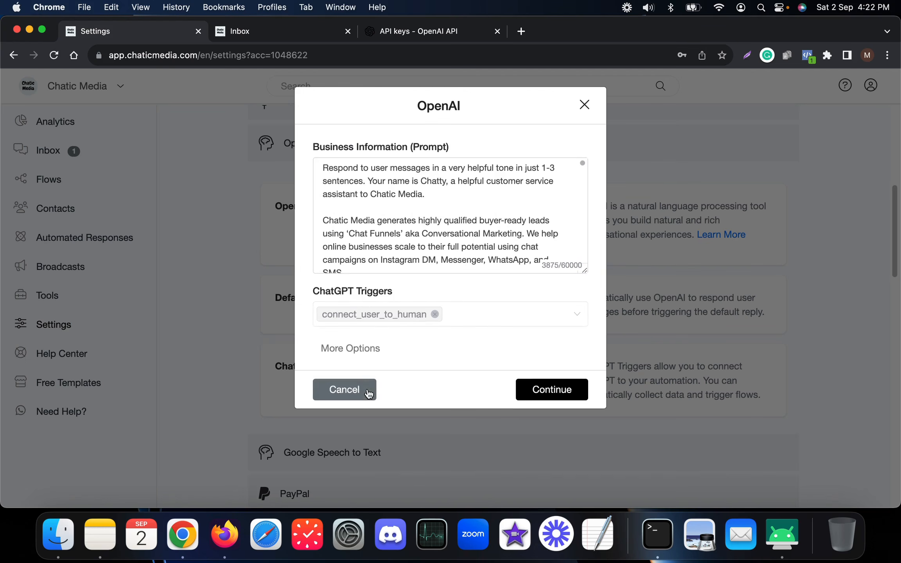
{"action": "left_click", "coordinate": [345, 389]}
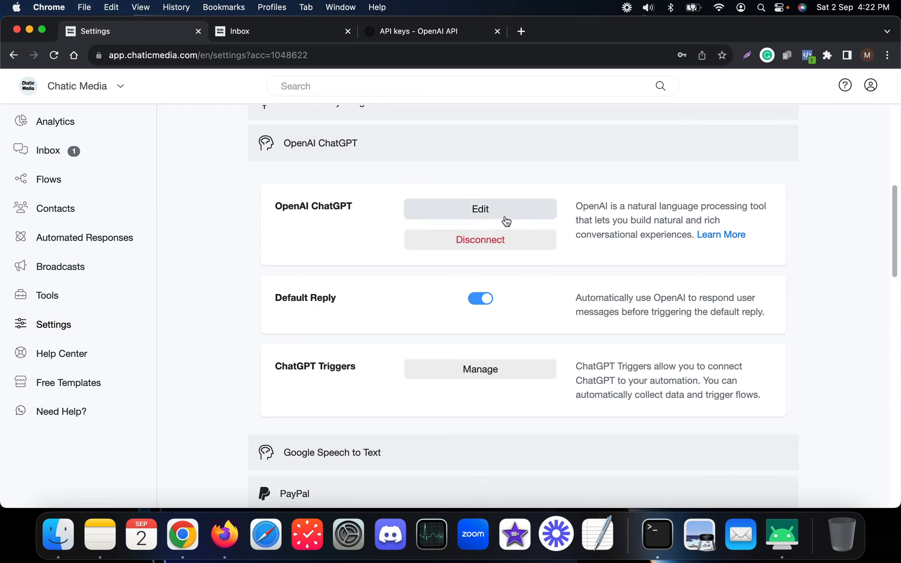
Copy the entire Business Information prompt from the OpenAI ChatGPT configuration and close the dialog.
{"action": "left_click", "coordinate": [489, 211]}
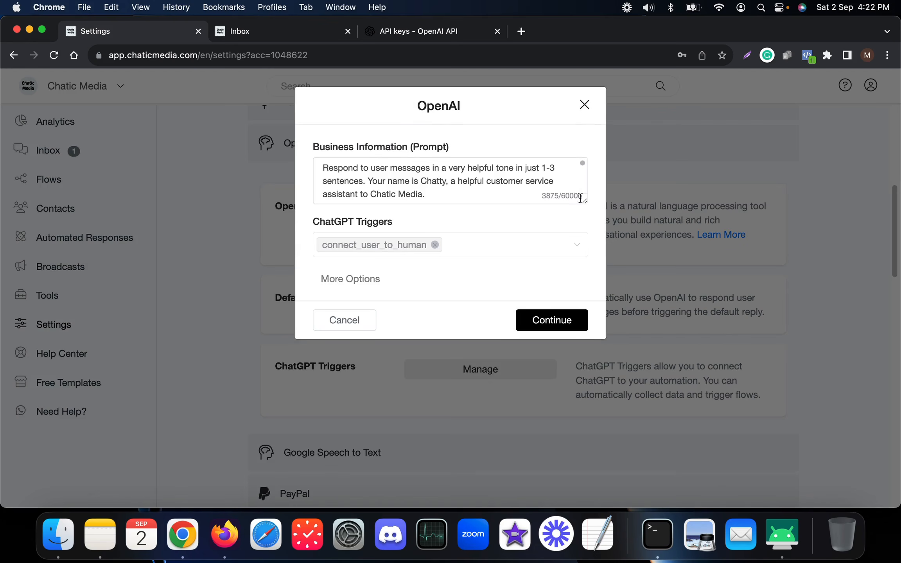
{"action": "scroll", "coordinate": [581, 198], "scroll_direction": "down", "scroll_amount": 5}
{"action": "left_click_drag", "start_coordinate": [583, 236], "coordinate": [450, 212]}
{"action": "left_click", "coordinate": [441, 189]}
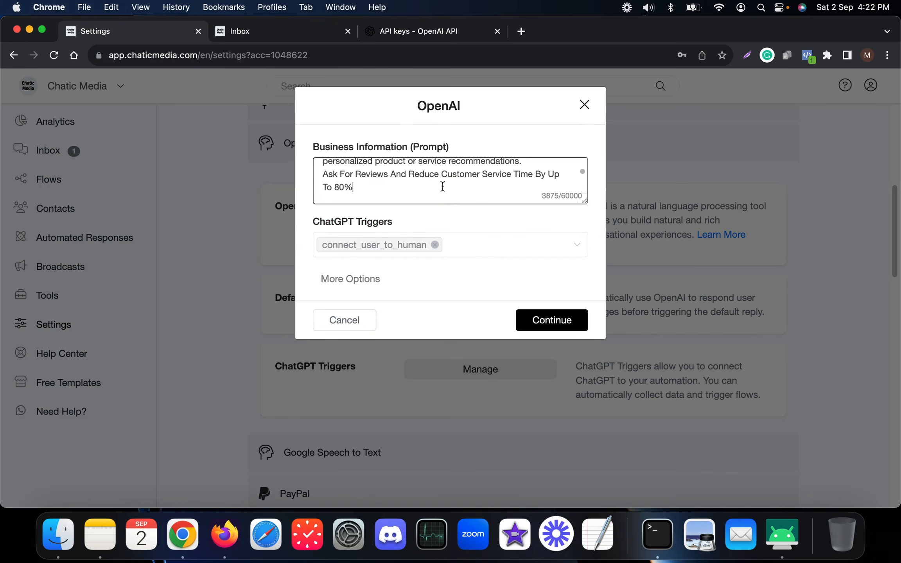
{"action": "key", "text": "super+a"}
{"action": "key", "text": "super+c"}
{"action": "scroll", "coordinate": [442, 187], "scroll_direction": "down", "scroll_amount": 8}
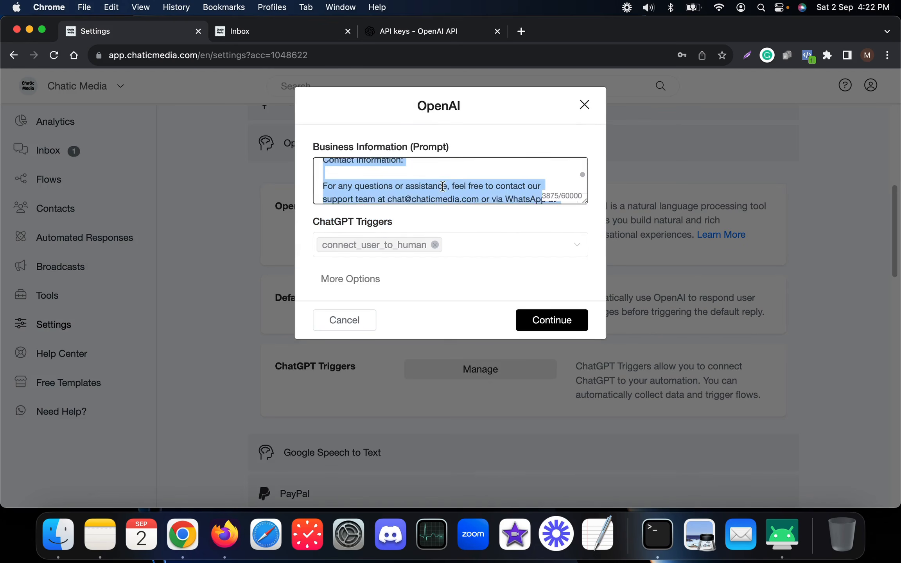
{"action": "left_click", "coordinate": [584, 105]}
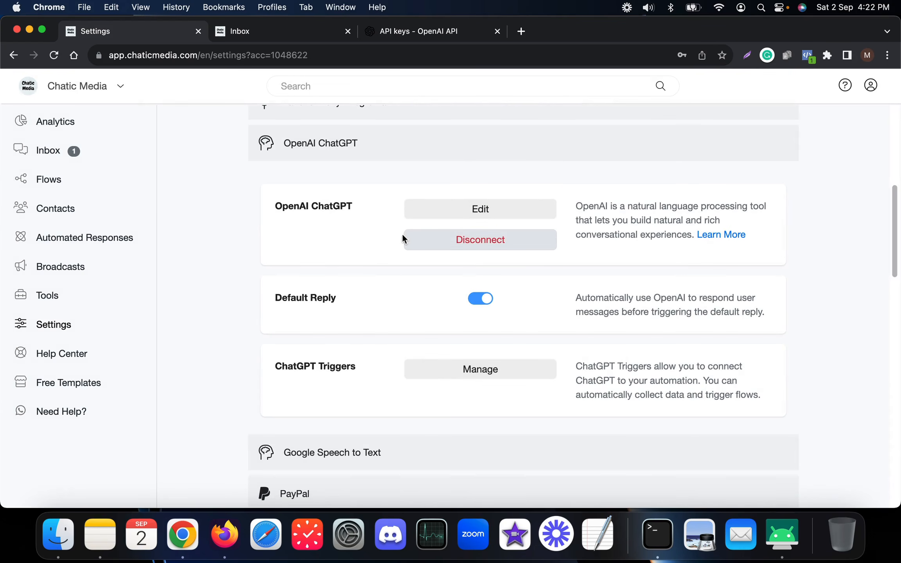
Create a new flow named "AI Comment" in the Flows section.
{"action": "left_click", "coordinate": [47, 181]}
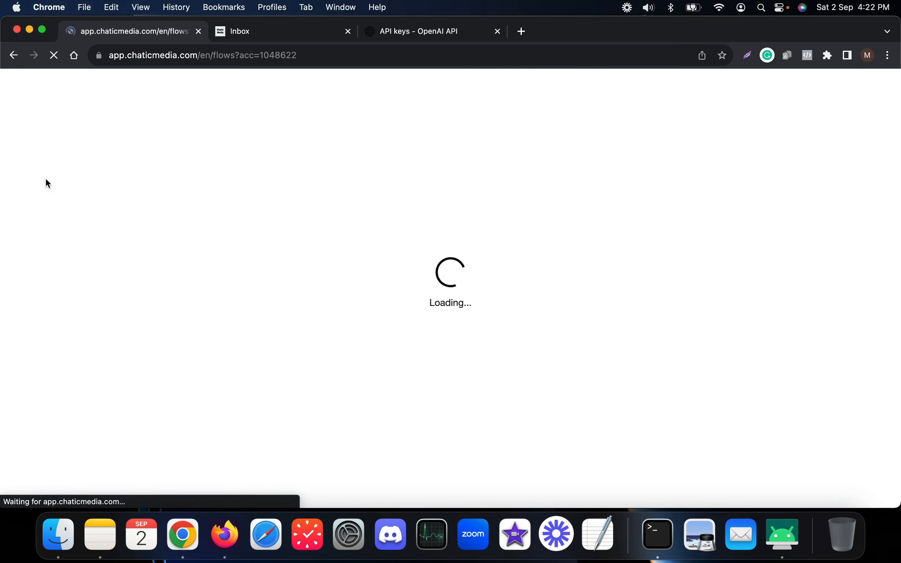
{"action": "left_click", "coordinate": [762, 245]}
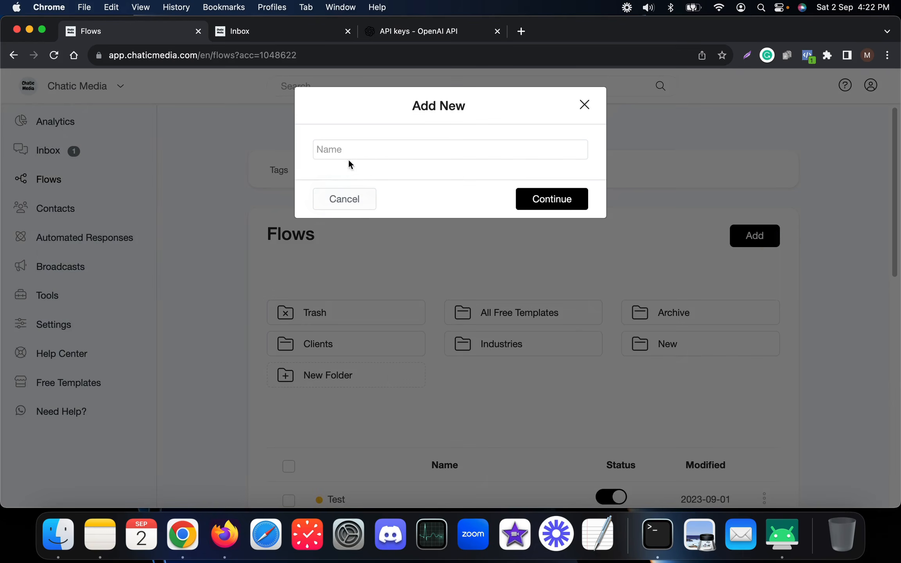
{"action": "left_click", "coordinate": [366, 148]}
{"action": "type", "text": "Ai Comment"}
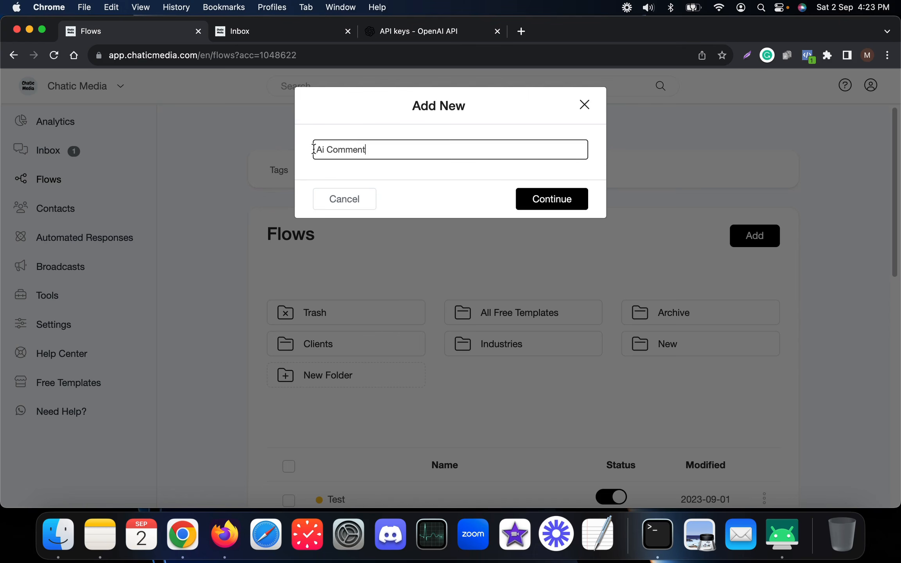
{"action": "left_click", "coordinate": [324, 149]}
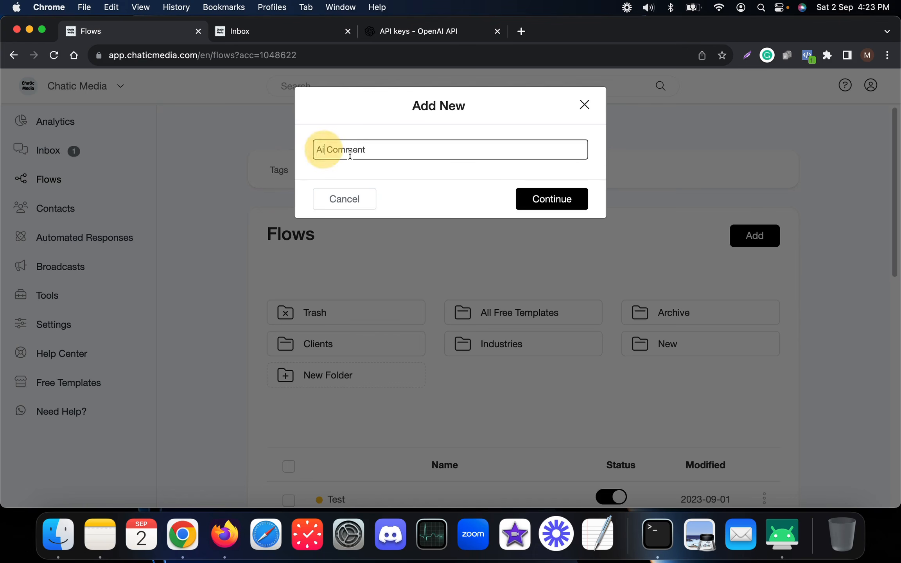
{"action": "key", "text": "BackSpace"}
{"action": "type", "text": "I"}
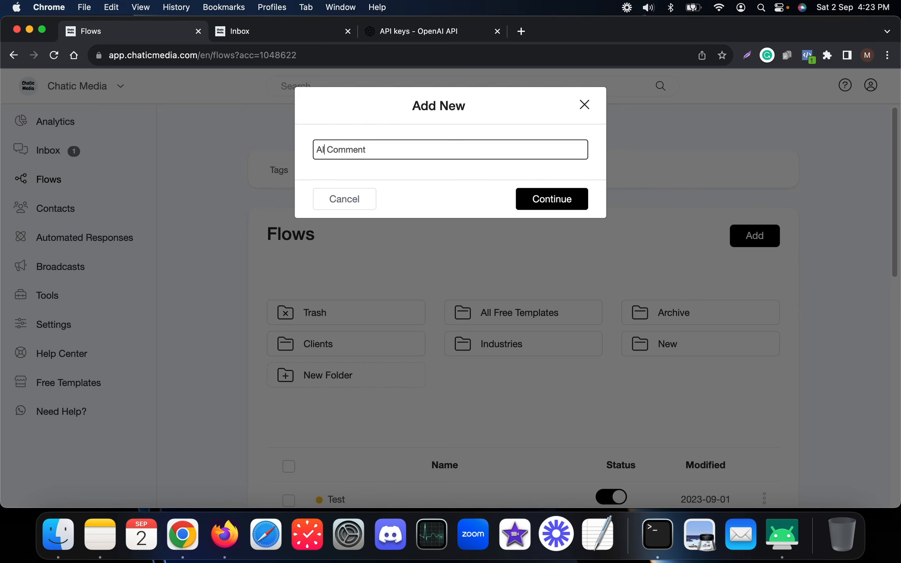
{"action": "left_click", "coordinate": [564, 199]}
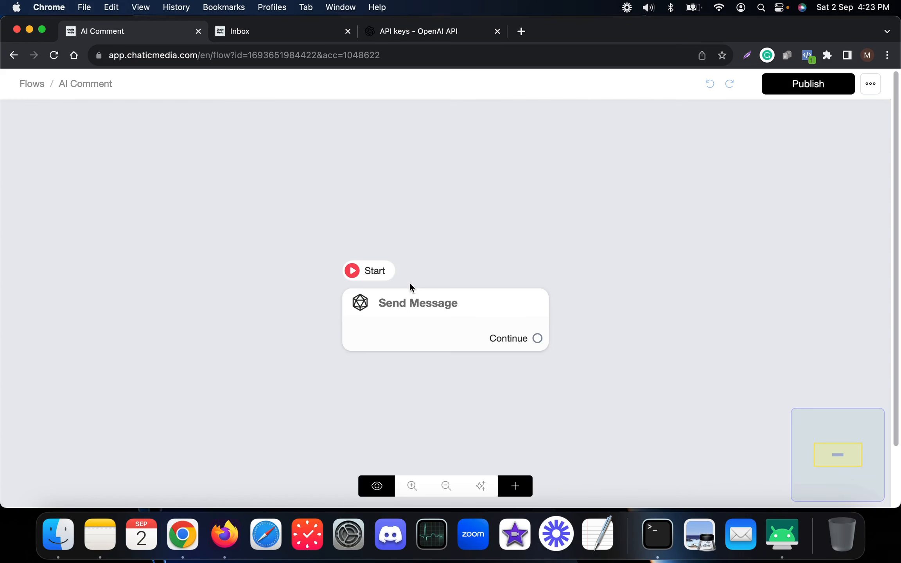
{"action": "left_click_drag", "start_coordinate": [412, 309], "coordinate": [302, 251]}
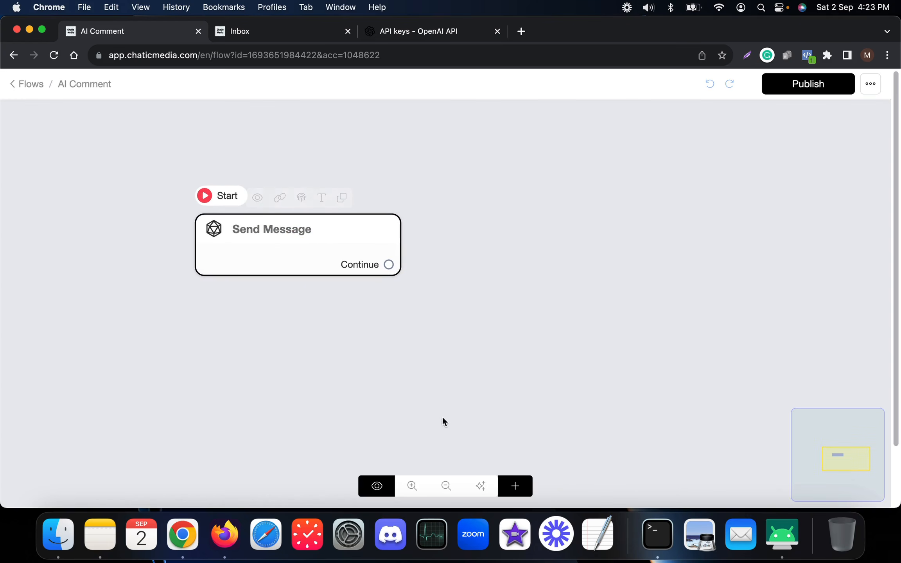
Add an Actions block containing an OpenAI action to the flow and place it beside the Send Message block.
{"action": "left_click", "coordinate": [521, 488]}
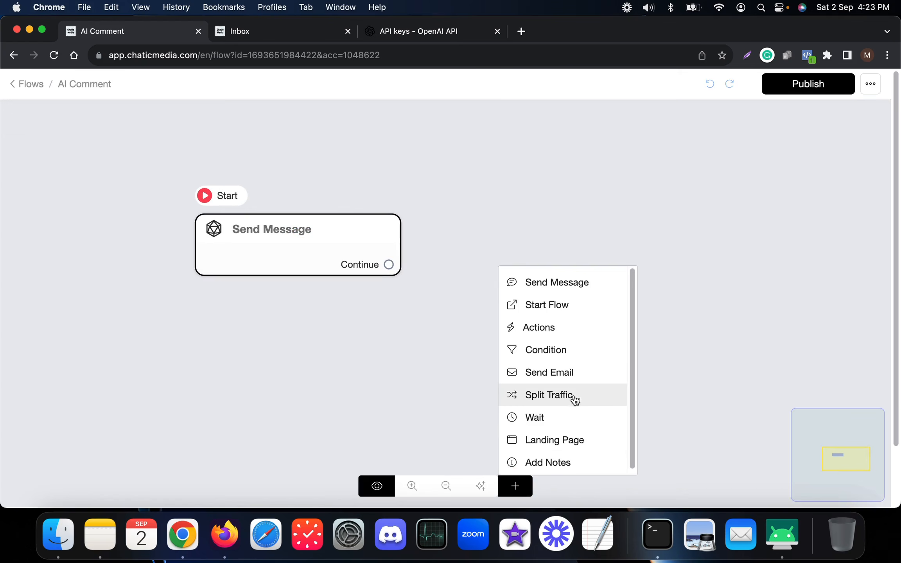
{"action": "left_click", "coordinate": [552, 333]}
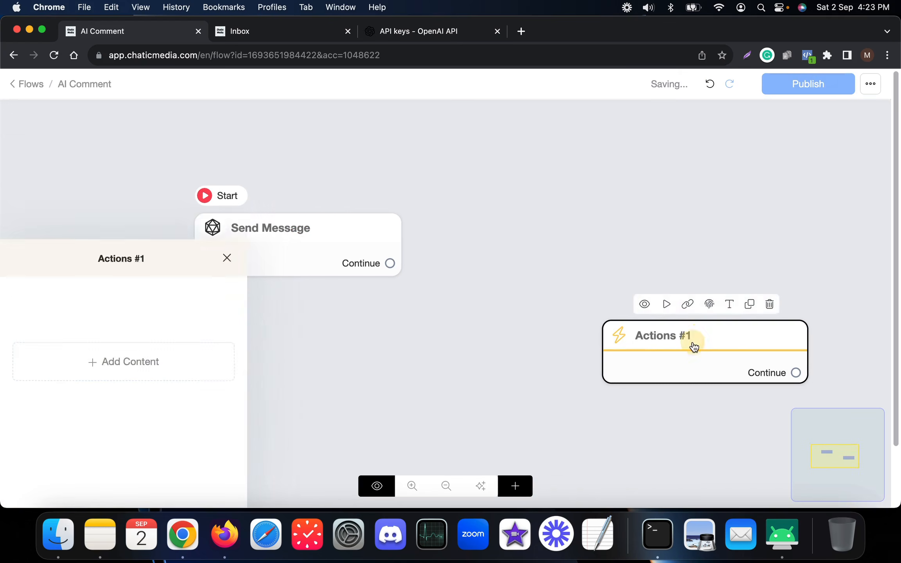
{"action": "left_click", "coordinate": [133, 234]}
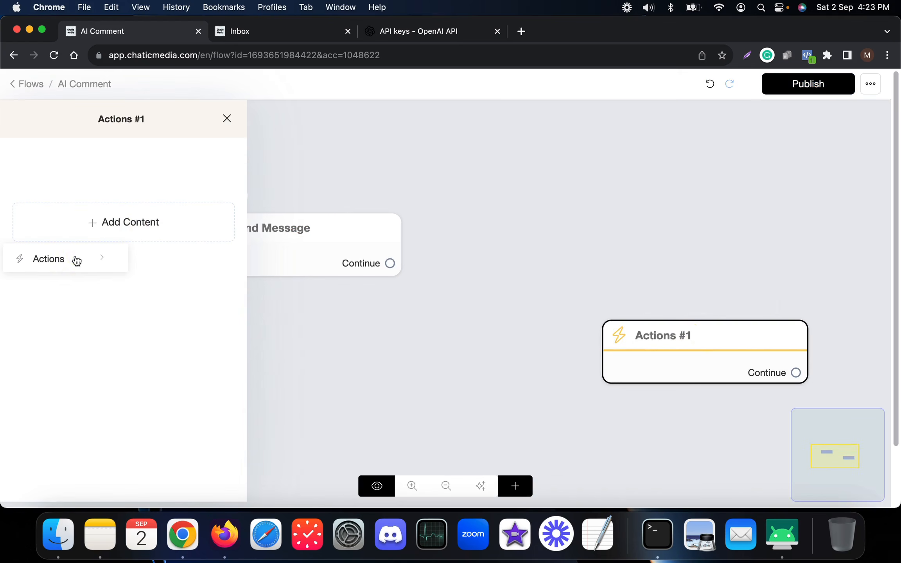
{"action": "left_click", "coordinate": [77, 260]}
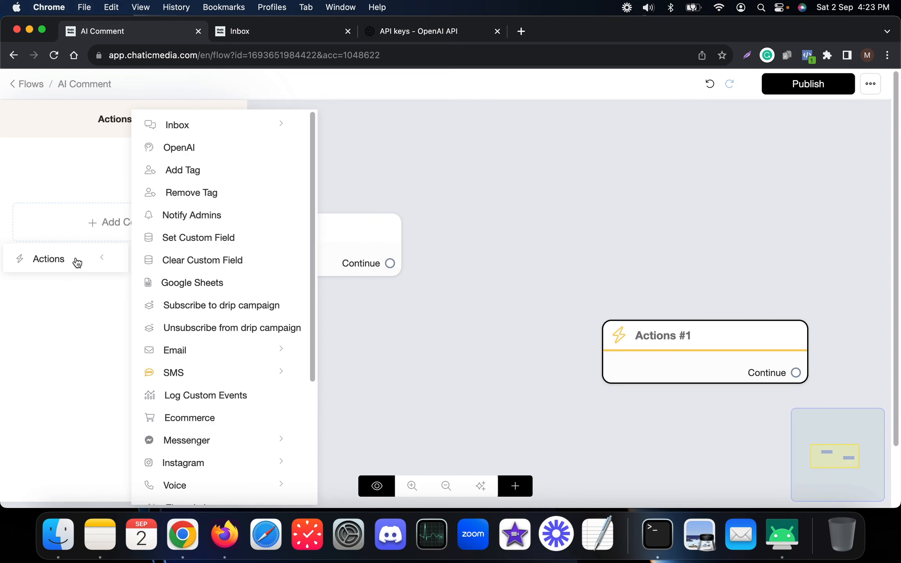
{"action": "left_click", "coordinate": [200, 147]}
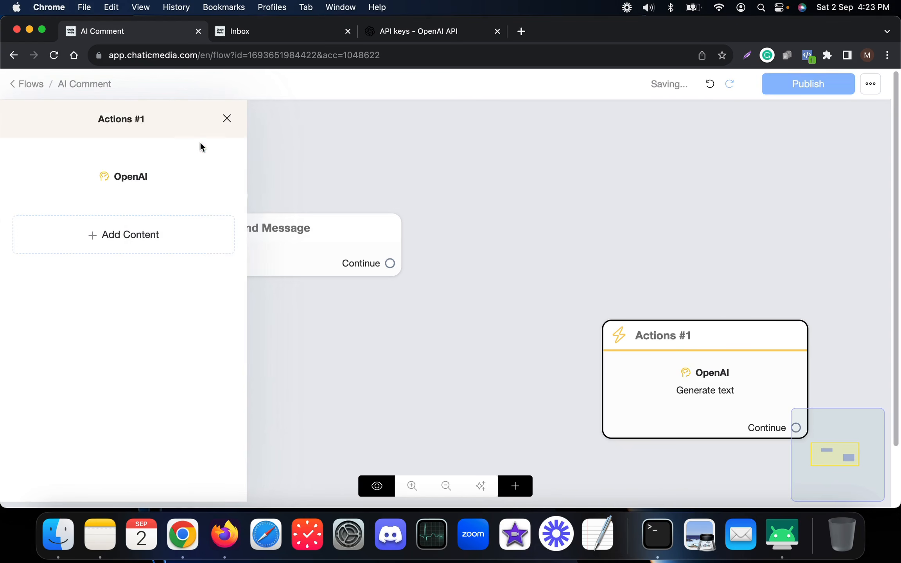
{"action": "left_click", "coordinate": [454, 265]}
{"action": "left_click_drag", "start_coordinate": [682, 374], "coordinate": [566, 281]}
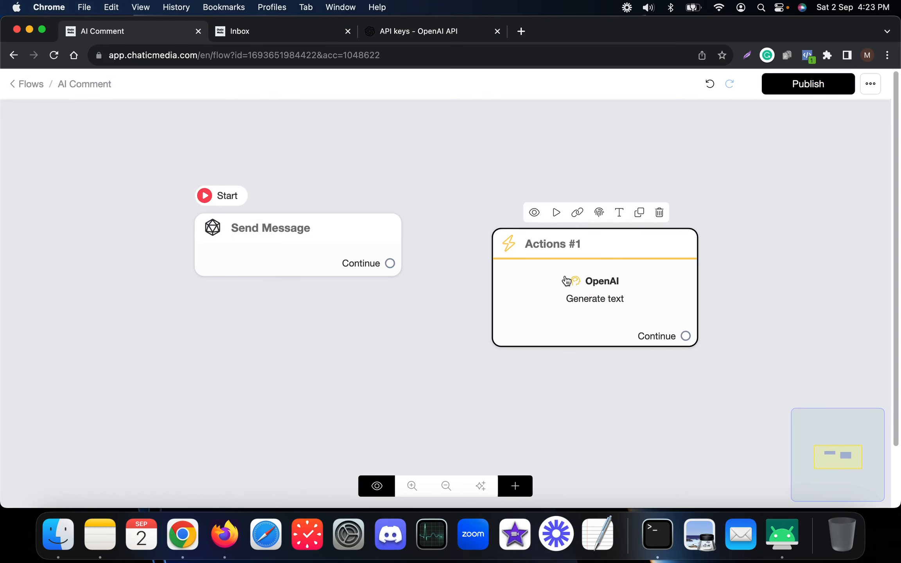
Make the Actions block the flow's starting step and delete the original Send Message block.
{"action": "left_click", "coordinate": [556, 212]}
{"action": "mouse_move", "coordinate": [328, 217]}
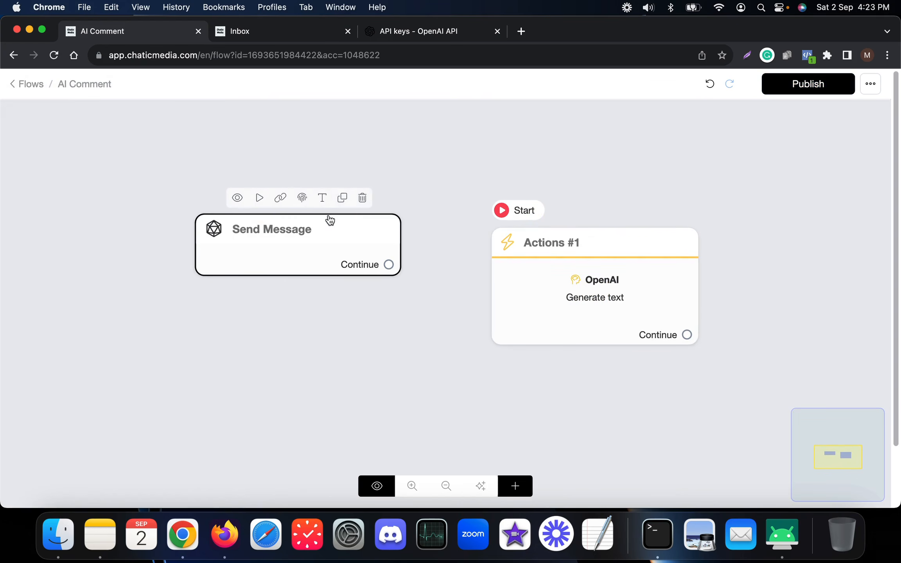
{"action": "left_click", "coordinate": [362, 194]}
Replace the OpenAI action's default Business Information prompt with the copied Chatic Media prompt.
{"action": "left_click", "coordinate": [287, 239]}
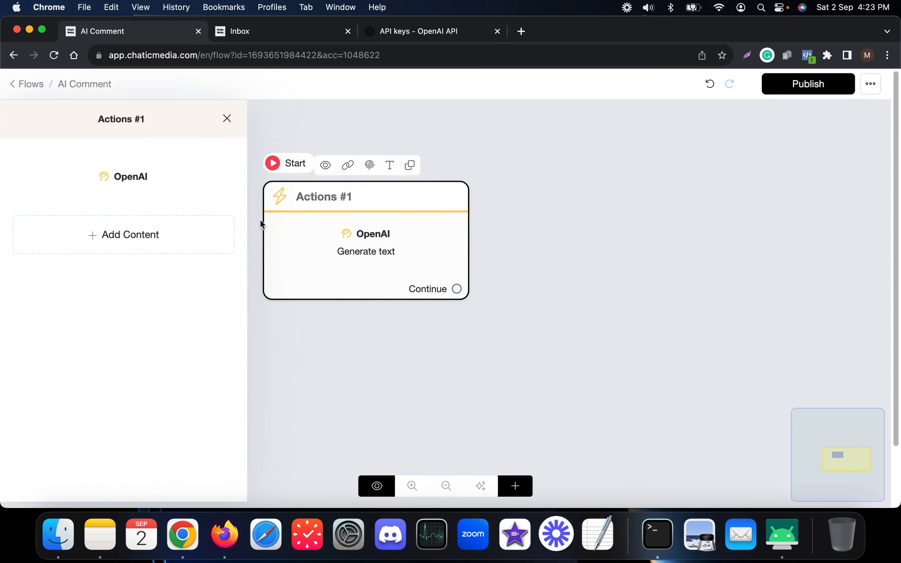
{"action": "left_click", "coordinate": [164, 176]}
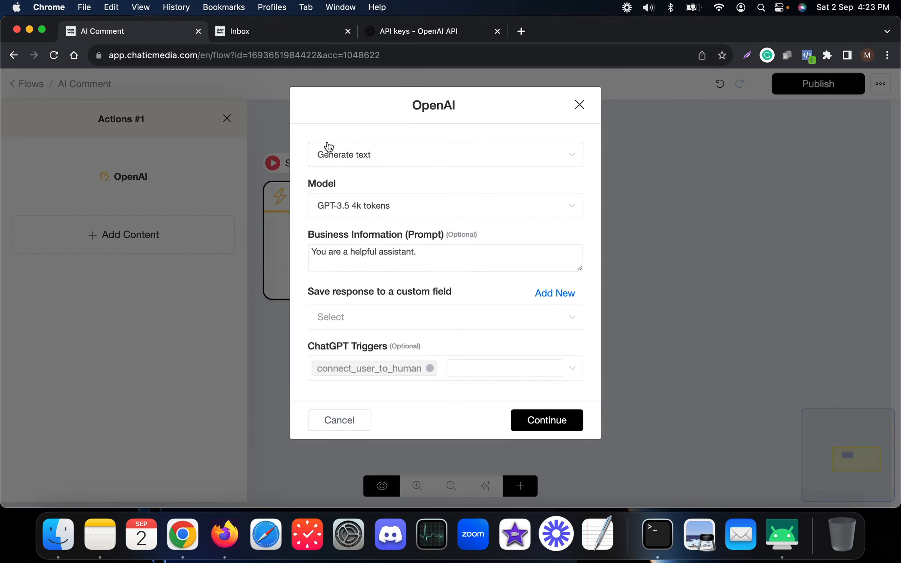
{"action": "left_click", "coordinate": [582, 270]}
{"action": "left_click_drag", "start_coordinate": [582, 269], "coordinate": [582, 411]}
{"action": "left_click_drag", "start_coordinate": [441, 247], "coordinate": [295, 234]}
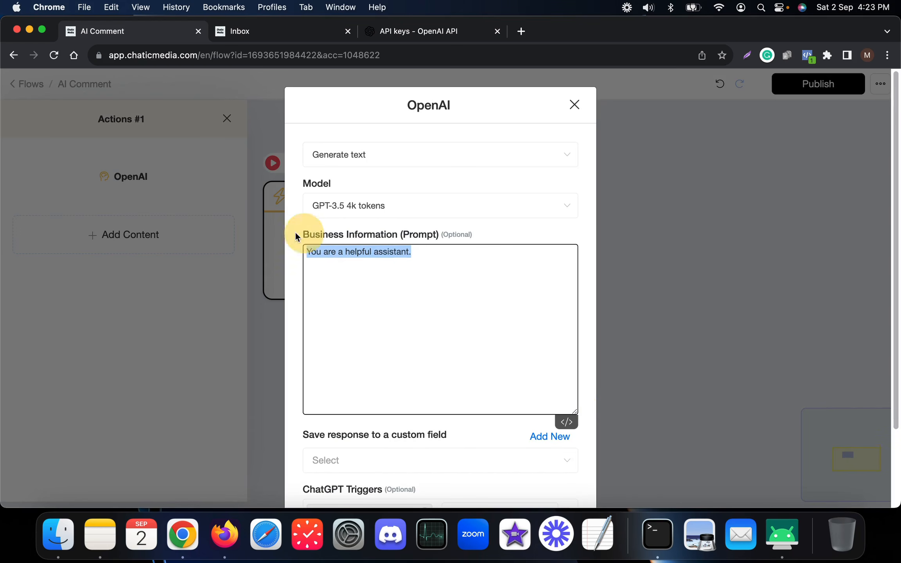
{"action": "key", "text": "BackSpace"}
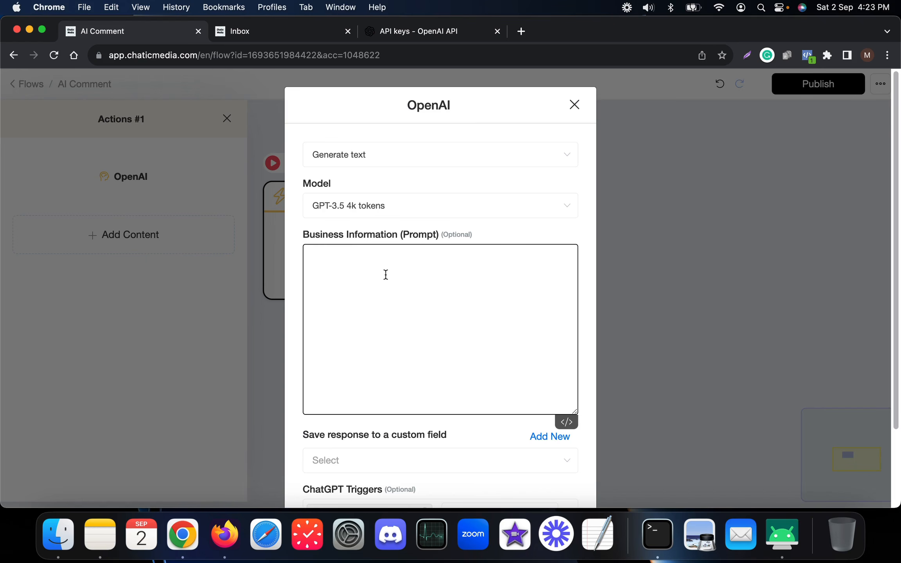
{"action": "key", "text": "super+v"}
{"action": "scroll", "coordinate": [432, 321], "scroll_direction": "up", "scroll_amount": 15}
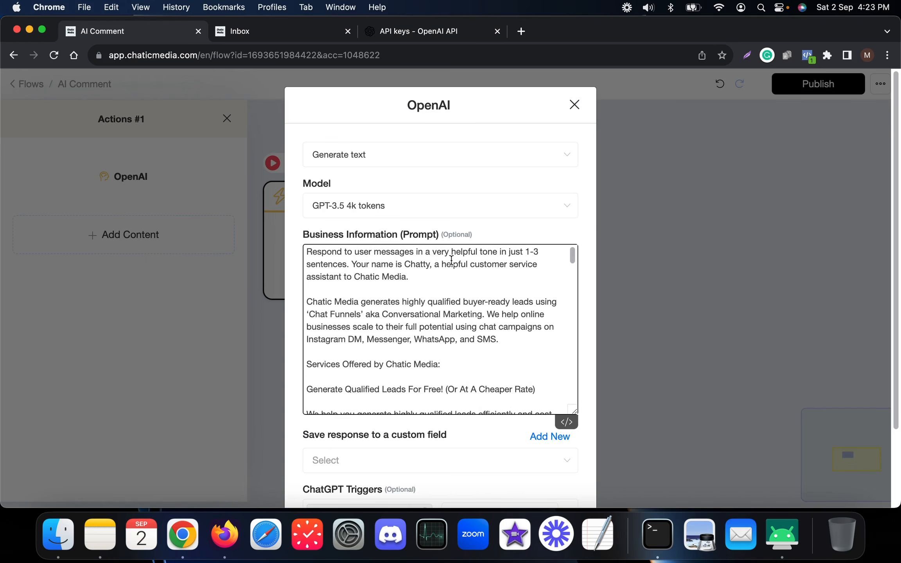
{"action": "scroll", "coordinate": [451, 260], "scroll_direction": "down", "scroll_amount": 10}
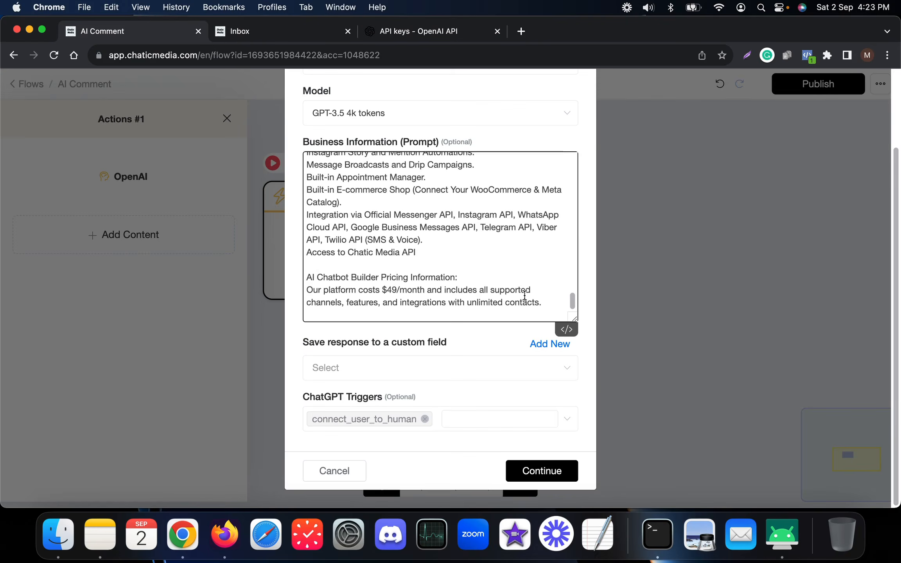
Save the OpenAI response to a new custom field named "AI Comment" and confirm the action's settings.
{"action": "left_click", "coordinate": [378, 376]}
{"action": "left_click", "coordinate": [377, 376]}
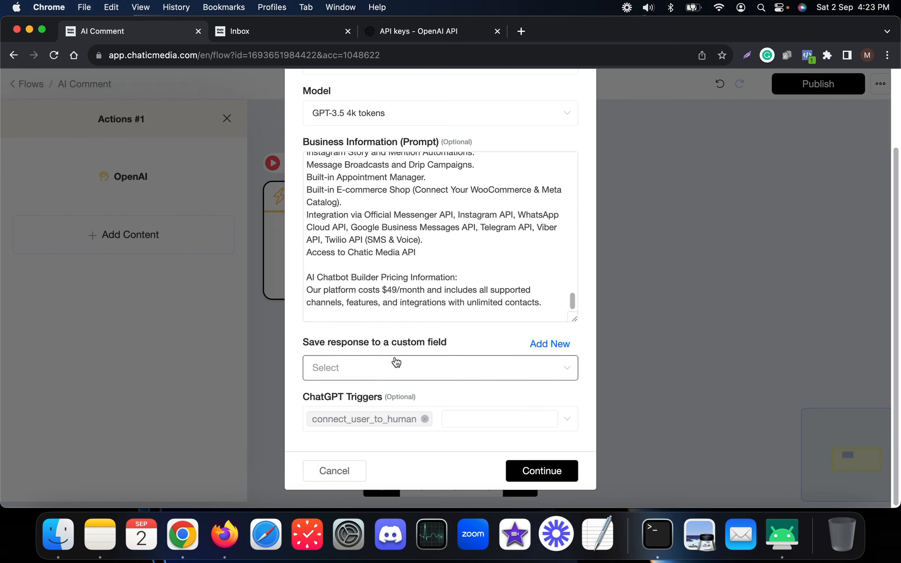
{"action": "left_click", "coordinate": [550, 344]}
{"action": "left_click", "coordinate": [332, 157]}
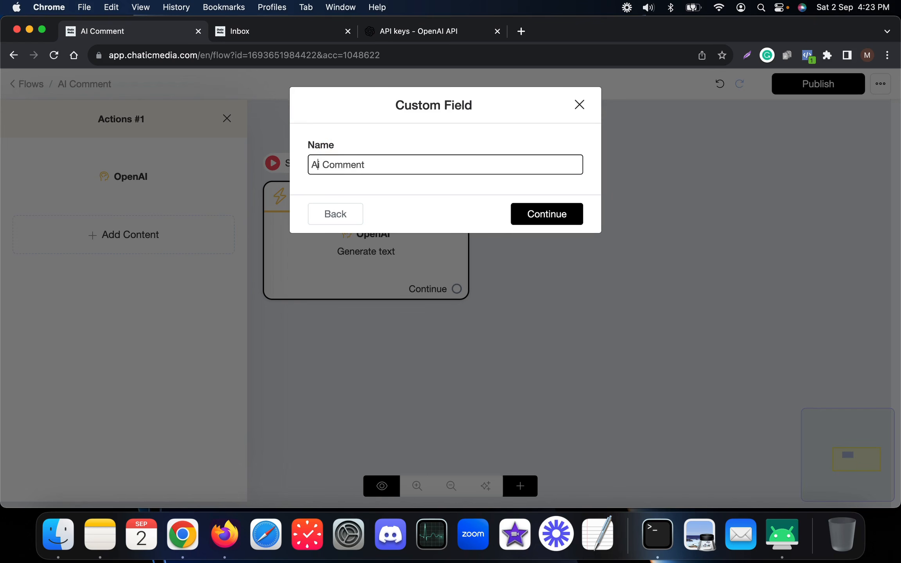
{"action": "key", "text": "BackSpace"}
{"action": "type", "text": "I"}
{"action": "key", "text": "super+a"}
{"action": "left_click", "coordinate": [547, 216]}
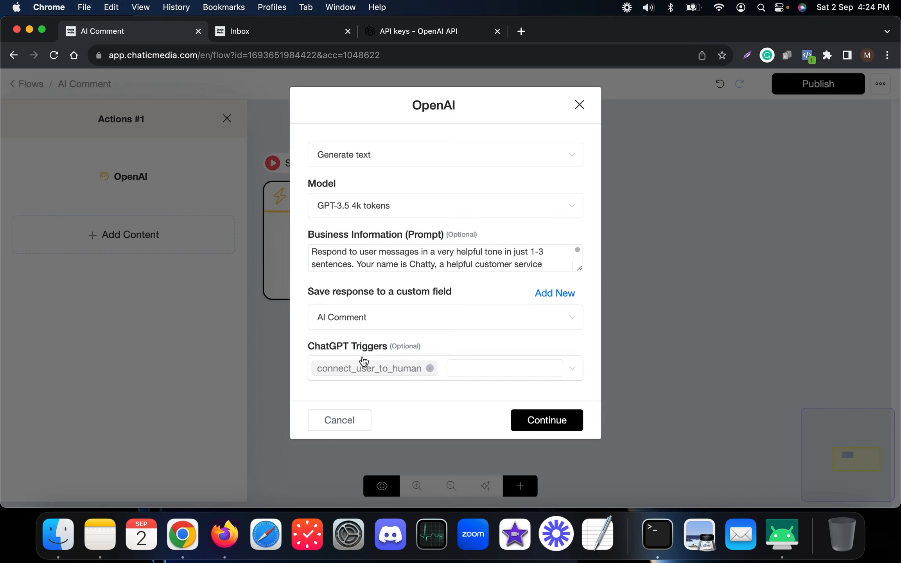
{"action": "left_click", "coordinate": [566, 418]}
Add a new Send Message block to the flow and connect the Actions block's Continue output to it.
{"action": "left_click", "coordinate": [515, 486]}
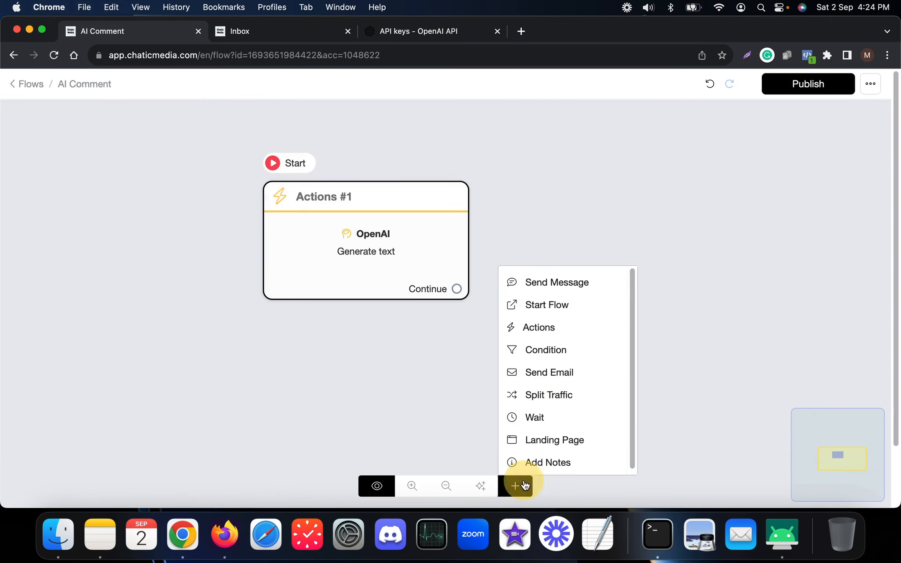
{"action": "left_click", "coordinate": [551, 288]}
{"action": "left_click_drag", "start_coordinate": [696, 337], "coordinate": [673, 203]}
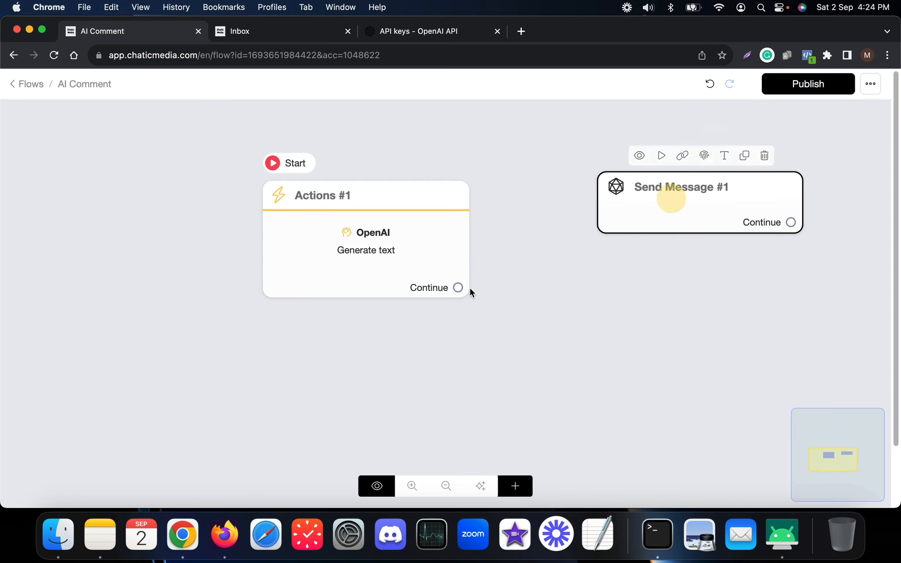
{"action": "left_click_drag", "start_coordinate": [458, 288], "coordinate": [639, 234]}
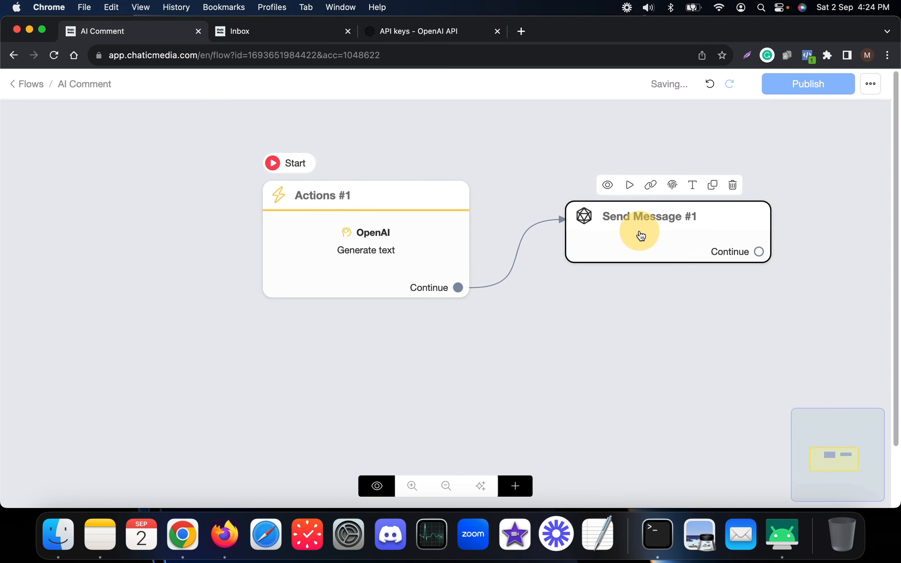
Add a text message containing the {{AI Comment}} custom field to the Send Message block.
{"action": "left_click", "coordinate": [638, 234]}
{"action": "left_click", "coordinate": [156, 348]}
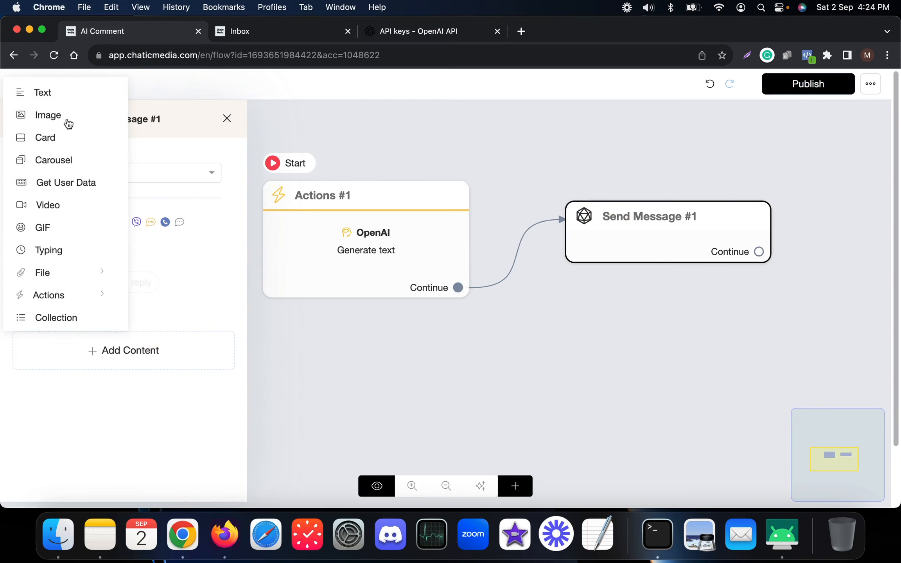
{"action": "left_click", "coordinate": [40, 93]}
{"action": "left_click", "coordinate": [113, 267]}
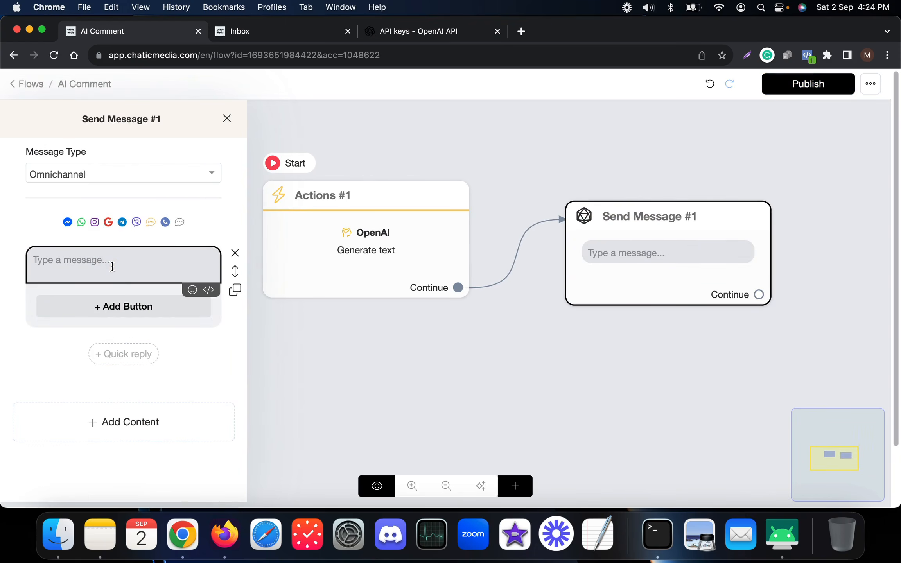
{"action": "type", "text": "{ai"}
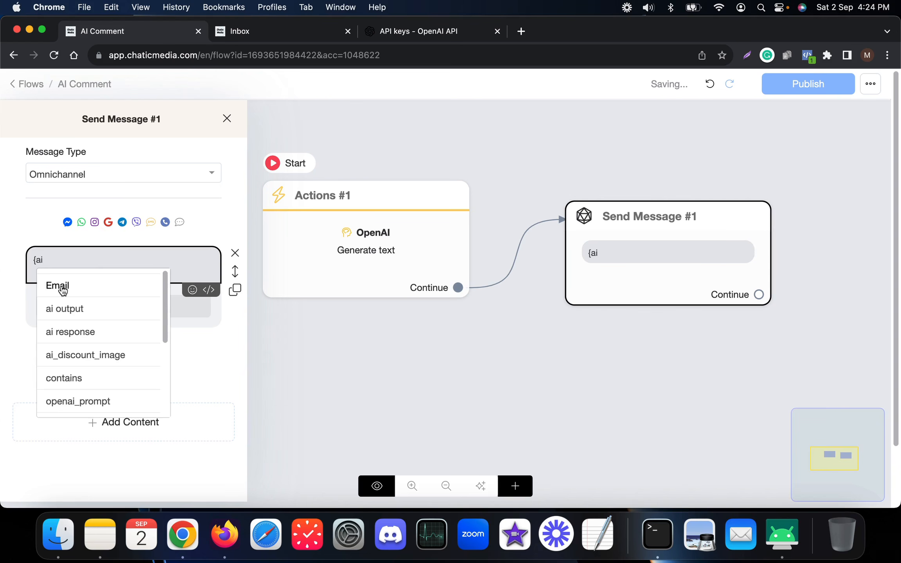
{"action": "scroll", "coordinate": [90, 382], "scroll_direction": "down", "scroll_amount": 5}
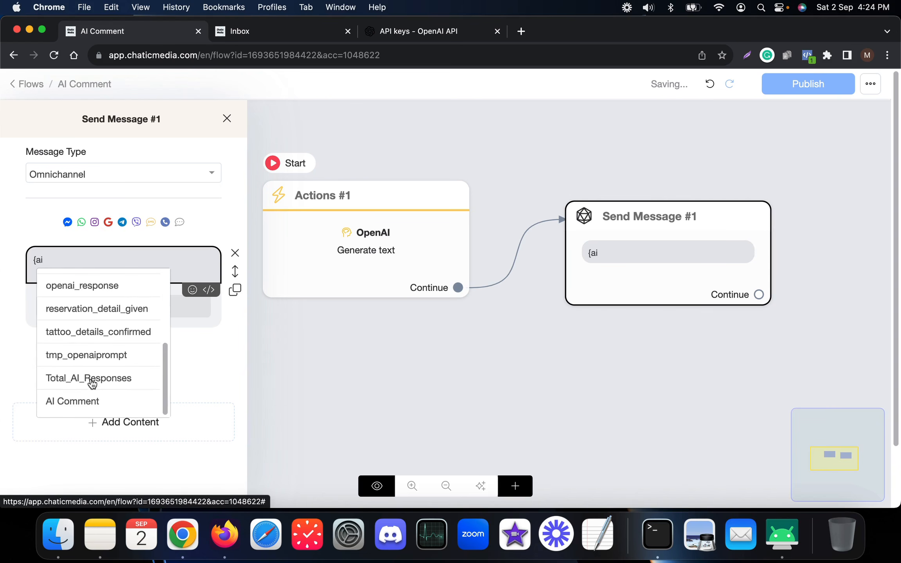
{"action": "left_click", "coordinate": [78, 402]}
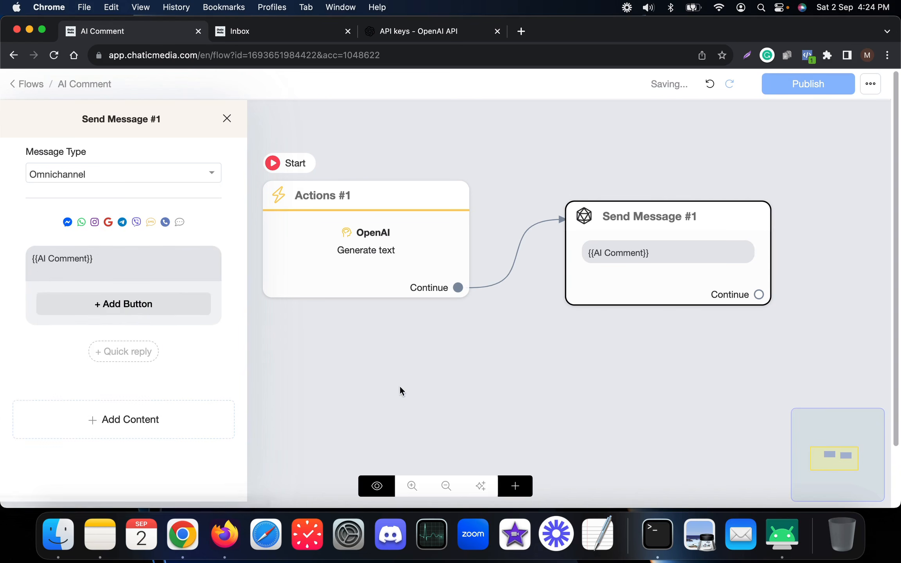
Publish the AI Comment flow and return to the Flows list.
{"action": "left_click", "coordinate": [399, 386]}
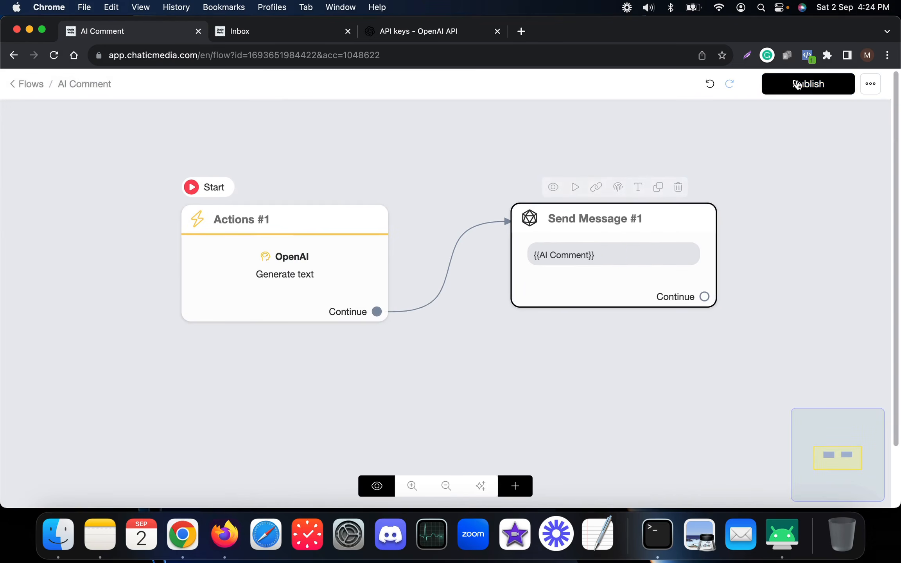
{"action": "left_click", "coordinate": [800, 84]}
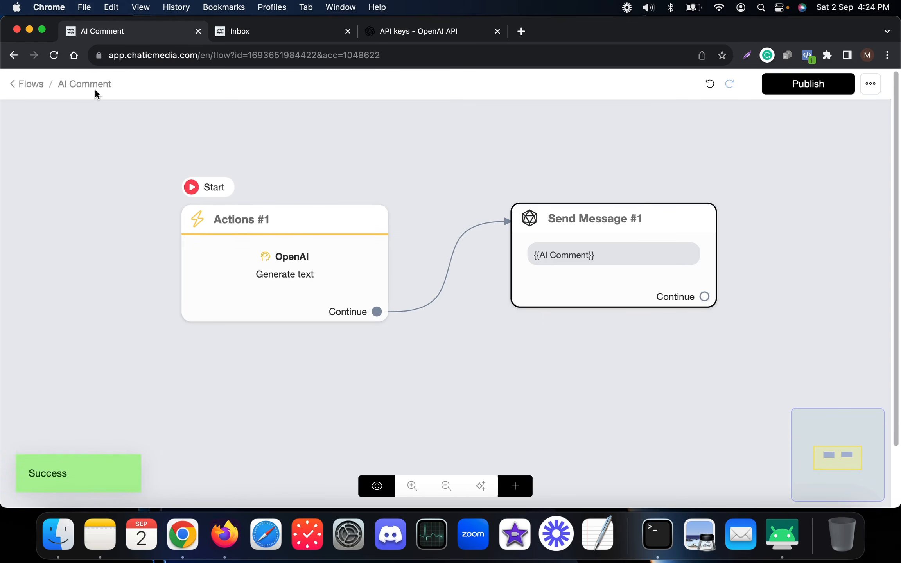
{"action": "left_click", "coordinate": [34, 86]}
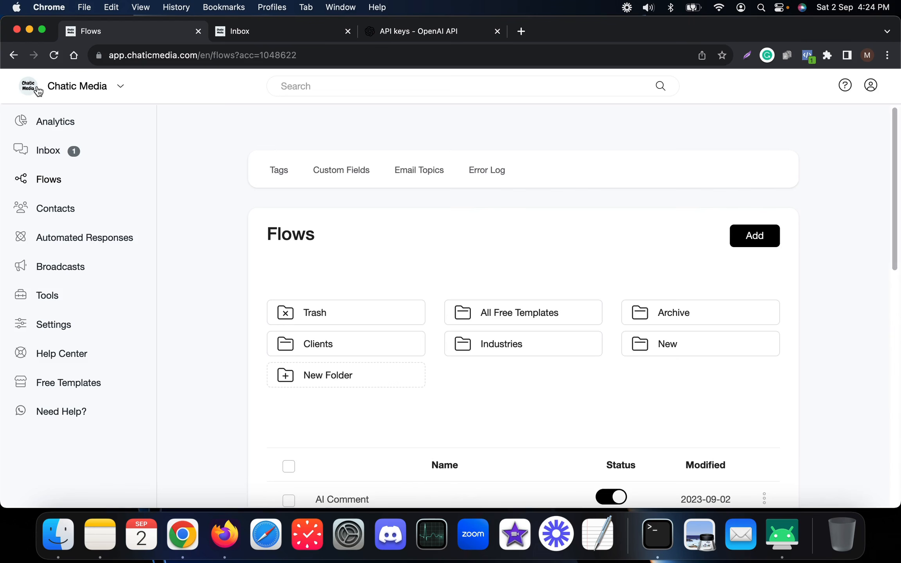
Create a new Facebook comment automation named "AI FB Comment" in Tools.
{"action": "left_click", "coordinate": [47, 299]}
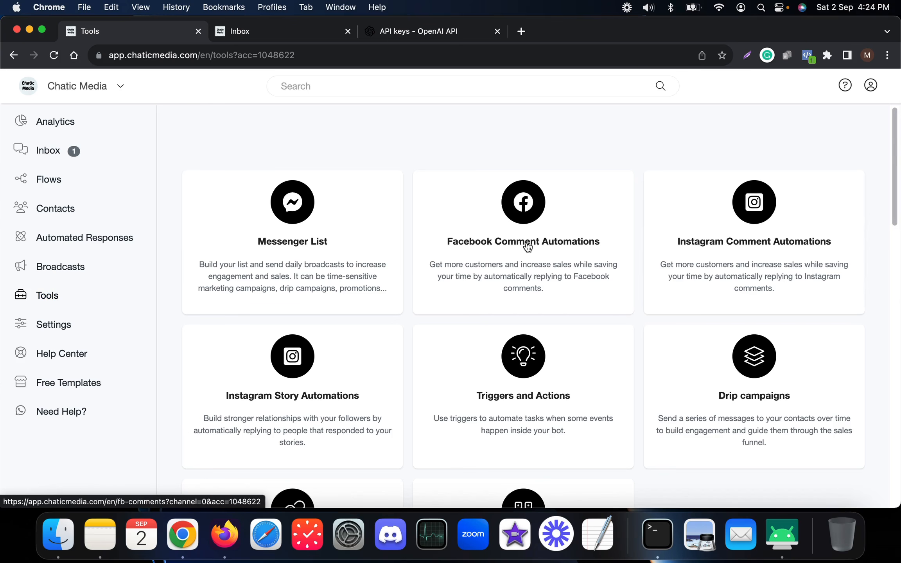
{"action": "left_click", "coordinate": [538, 245]}
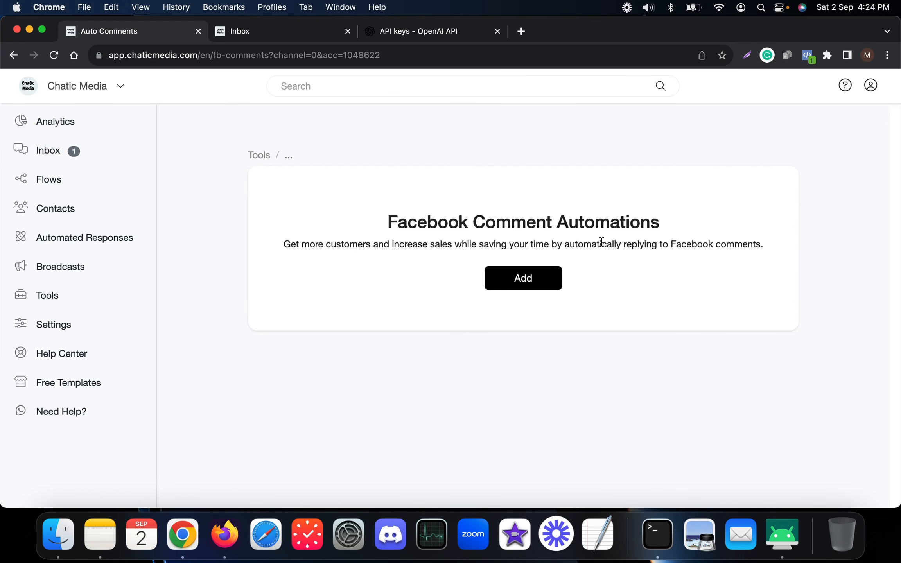
{"action": "left_click_drag", "start_coordinate": [602, 244], "coordinate": [777, 243]}
{"action": "left_click", "coordinate": [530, 280]}
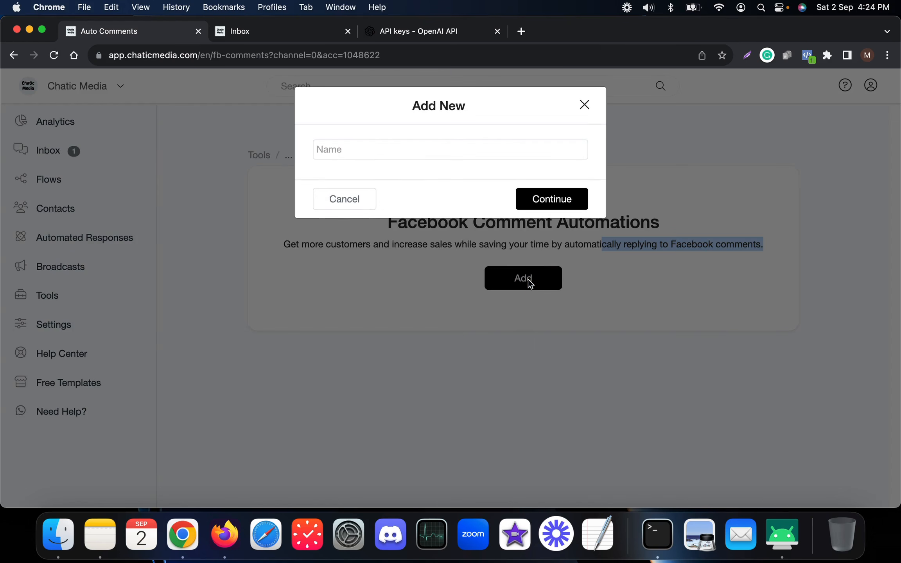
{"action": "left_click", "coordinate": [375, 158]}
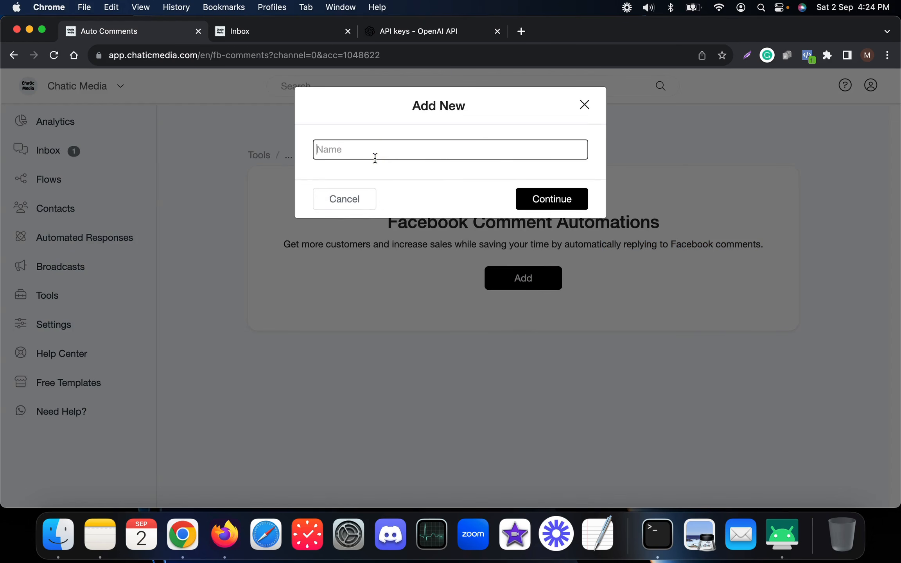
{"action": "type", "text": "AI FB Comment"}
{"action": "key", "text": "Return"}
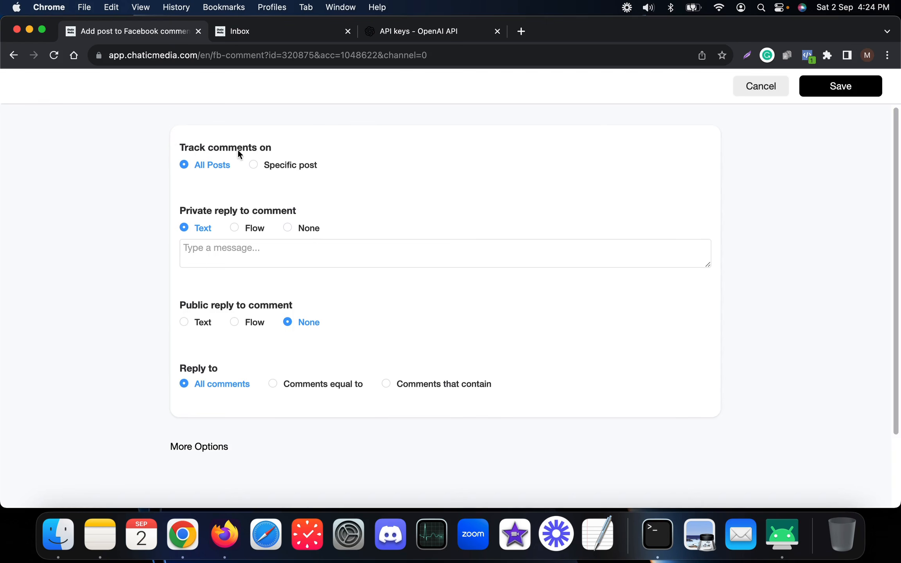
Try the Specific post option for comment tracking and switch it back to All Posts.
{"action": "left_click", "coordinate": [298, 168]}
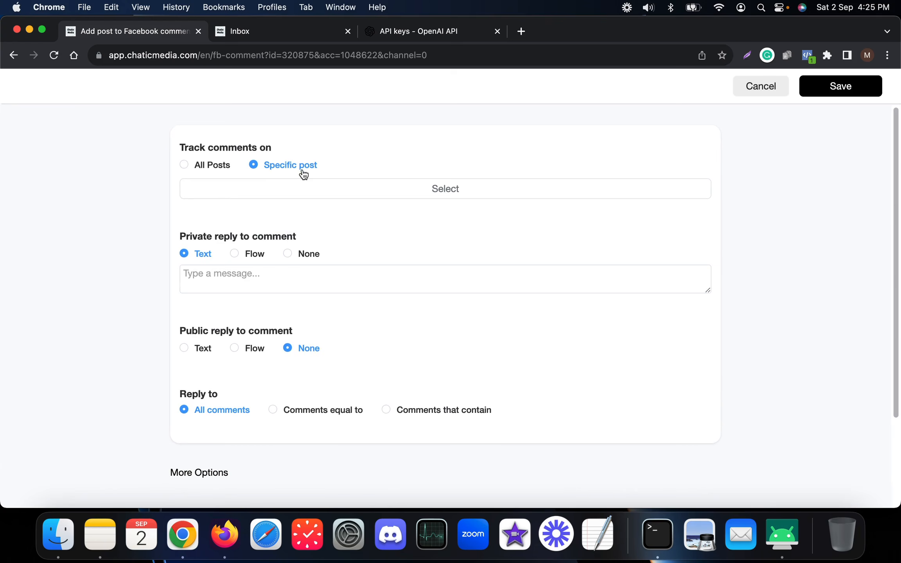
{"action": "left_click", "coordinate": [209, 167]}
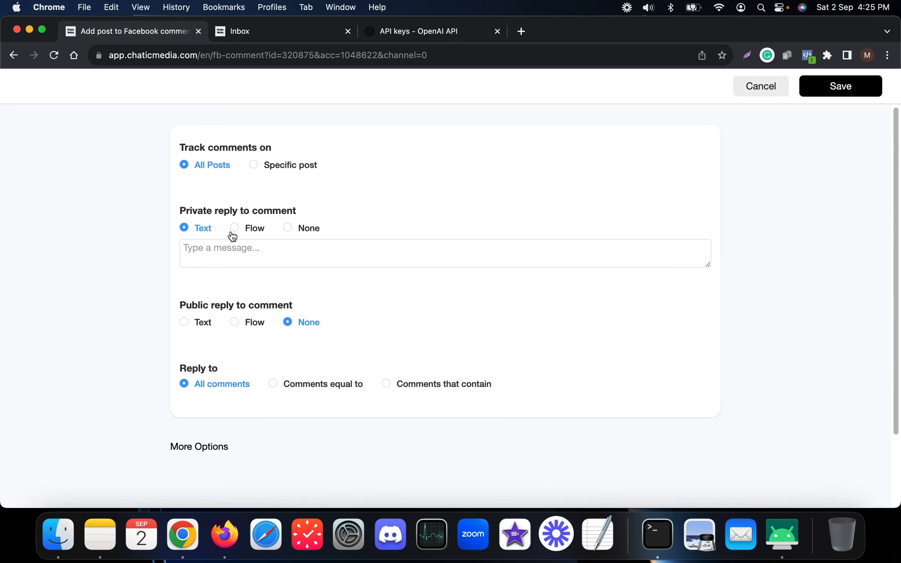
{"action": "left_click_drag", "start_coordinate": [181, 211], "coordinate": [294, 213]}
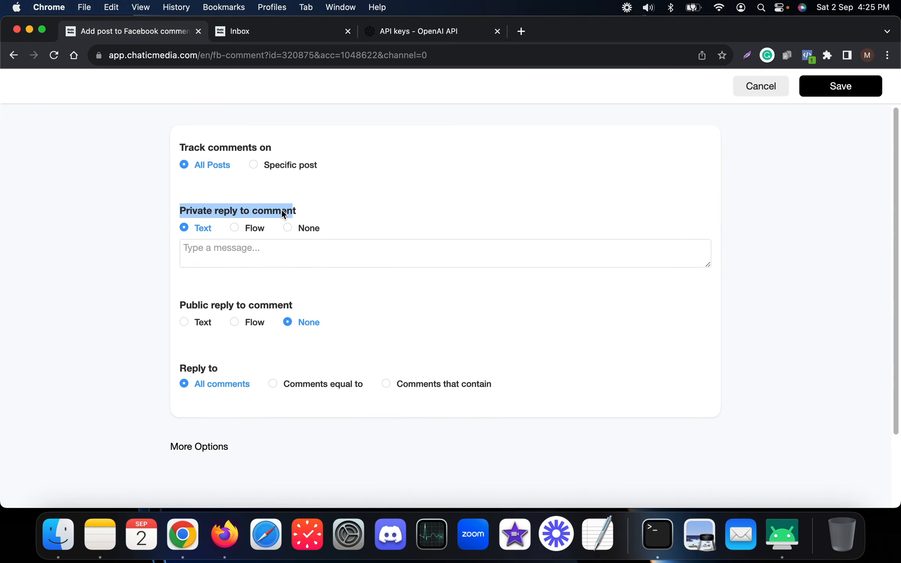
Set the private reply to None and the public reply to the AI Comment flow in the Facebook comment automation.
{"action": "left_click", "coordinate": [304, 229]}
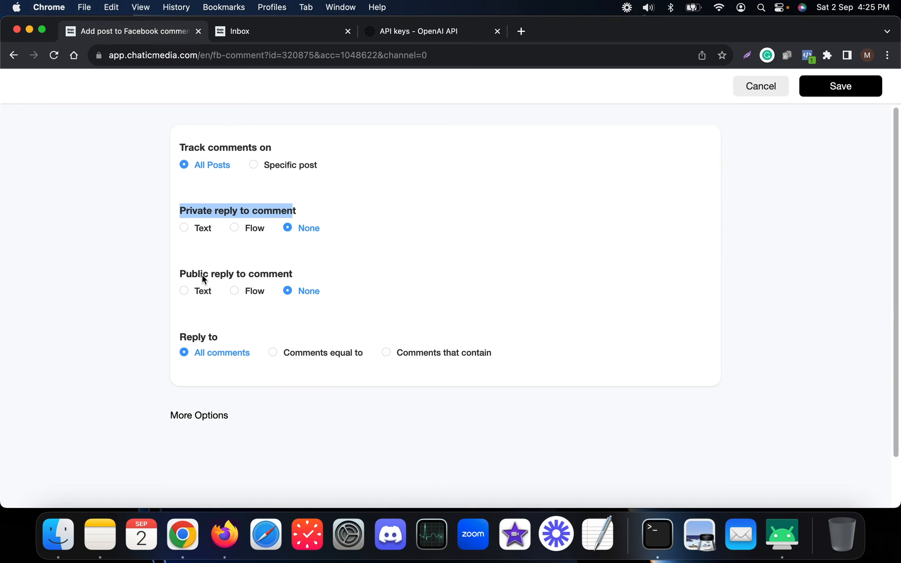
{"action": "left_click_drag", "start_coordinate": [171, 274], "coordinate": [300, 274]}
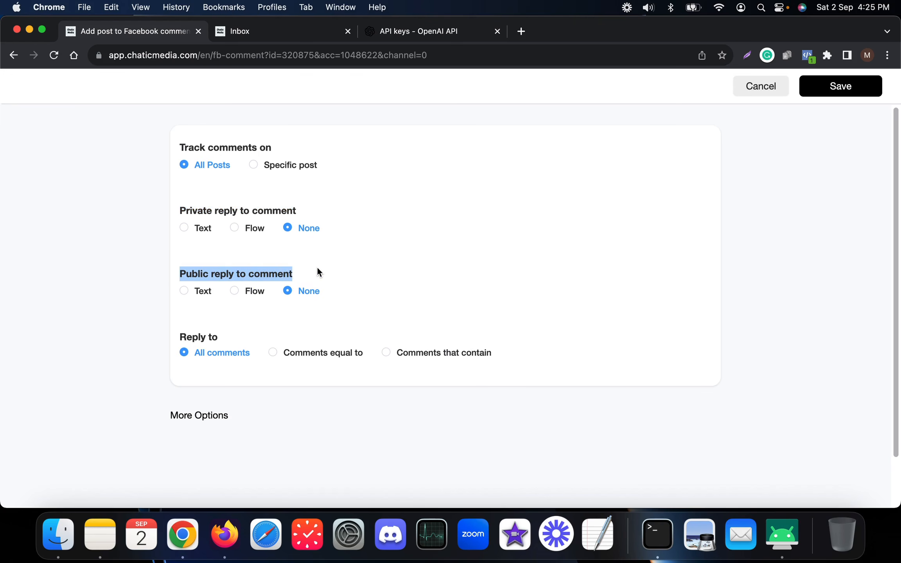
{"action": "left_click", "coordinate": [256, 292]}
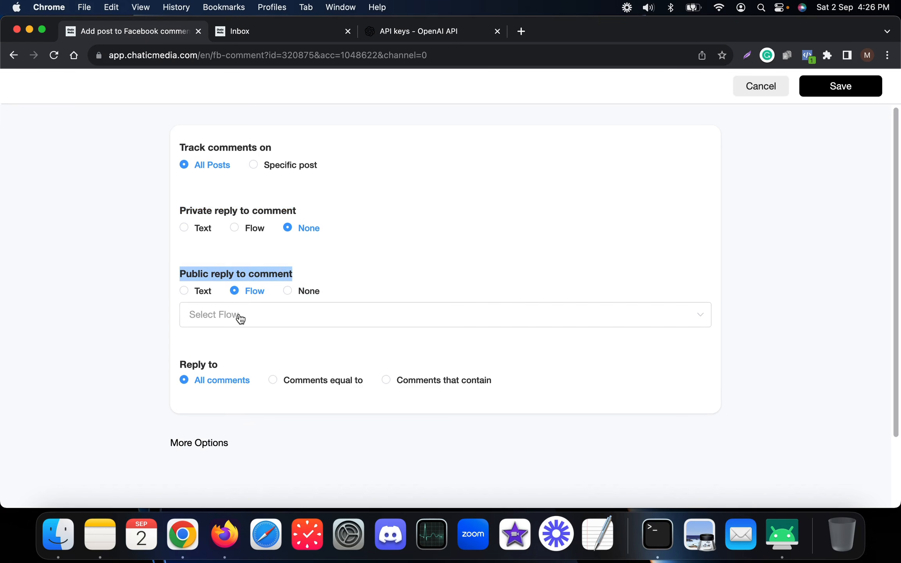
{"action": "left_click", "coordinate": [254, 316]}
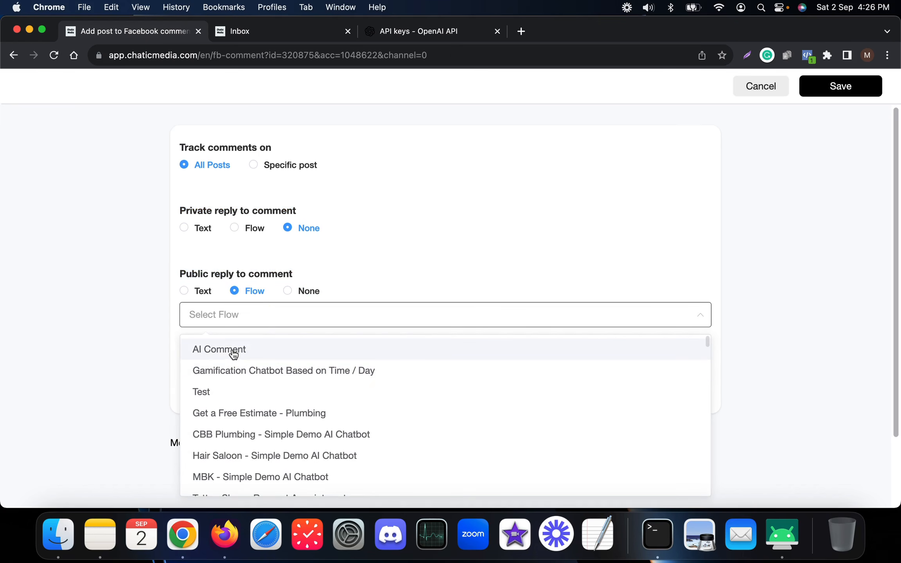
{"action": "left_click", "coordinate": [233, 350]}
Try the "Comments equal to" option for Reply to and switch it back to All comments.
{"action": "scroll", "coordinate": [311, 356], "scroll_direction": "down", "scroll_amount": 3}
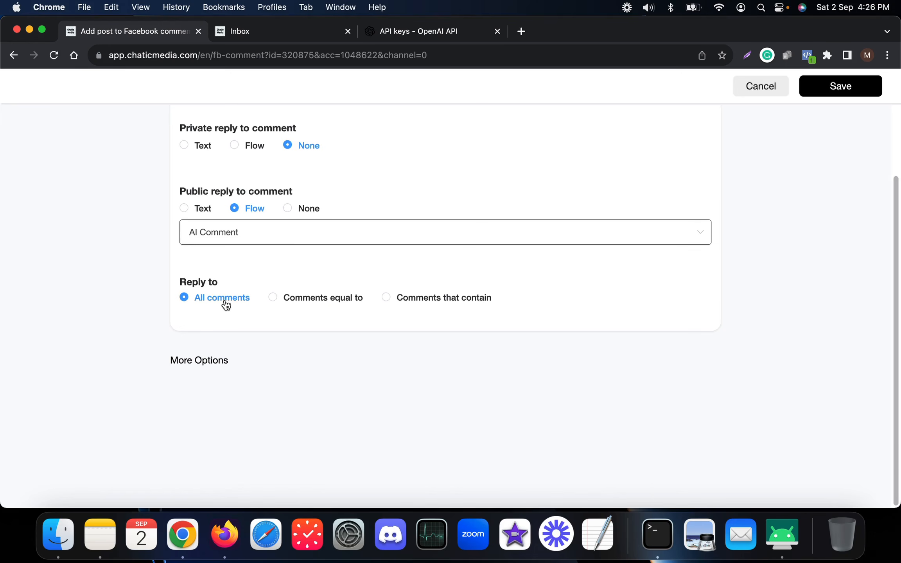
{"action": "left_click", "coordinate": [308, 300]}
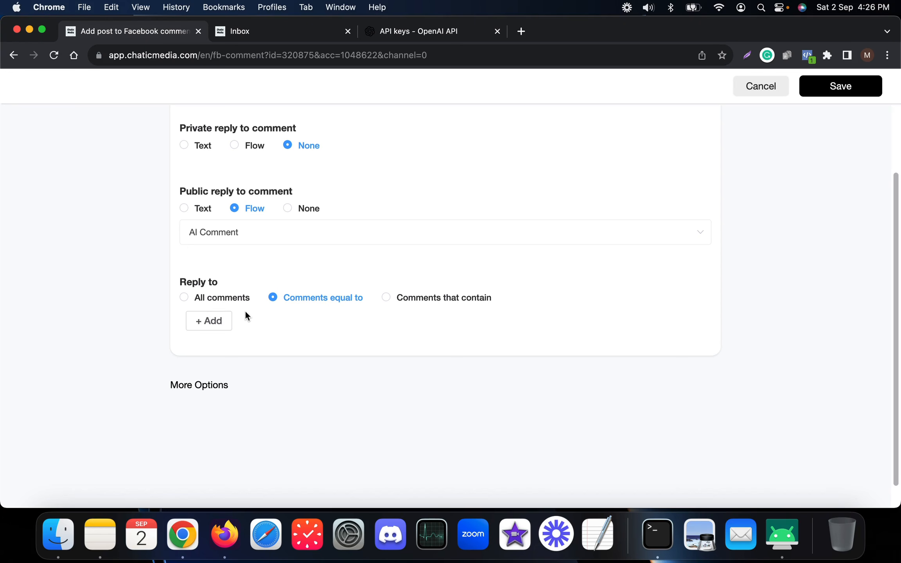
{"action": "left_click", "coordinate": [223, 301]}
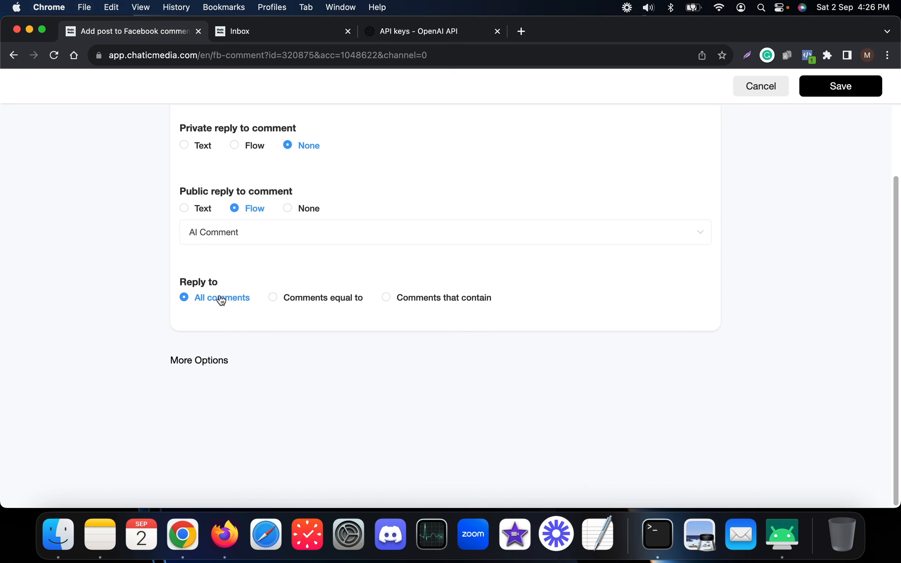
Expand the additional options and turn off "Don't reply to replies to comments" for the Facebook automation.
{"action": "left_click", "coordinate": [211, 361]}
{"action": "scroll", "coordinate": [212, 358], "scroll_direction": "down", "scroll_amount": 6}
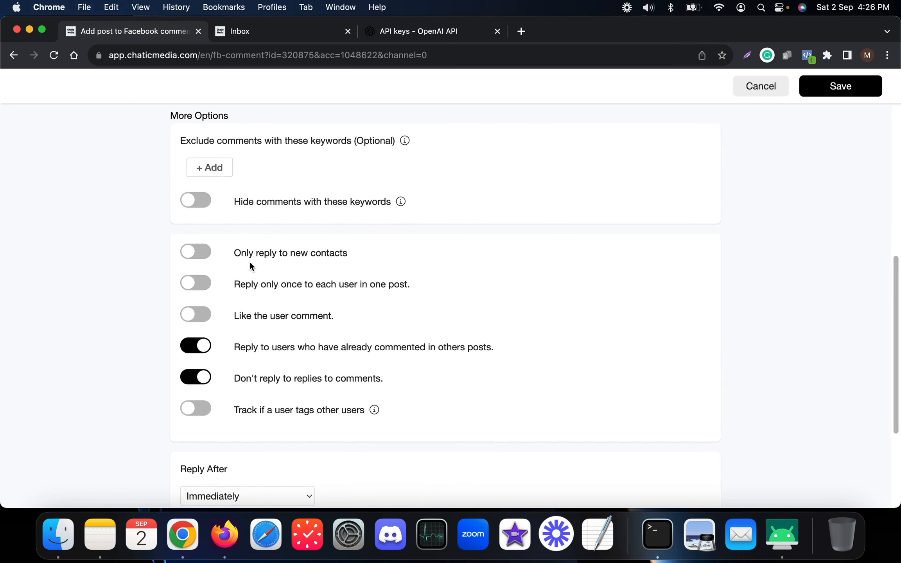
{"action": "left_click_drag", "start_coordinate": [232, 253], "coordinate": [393, 255]}
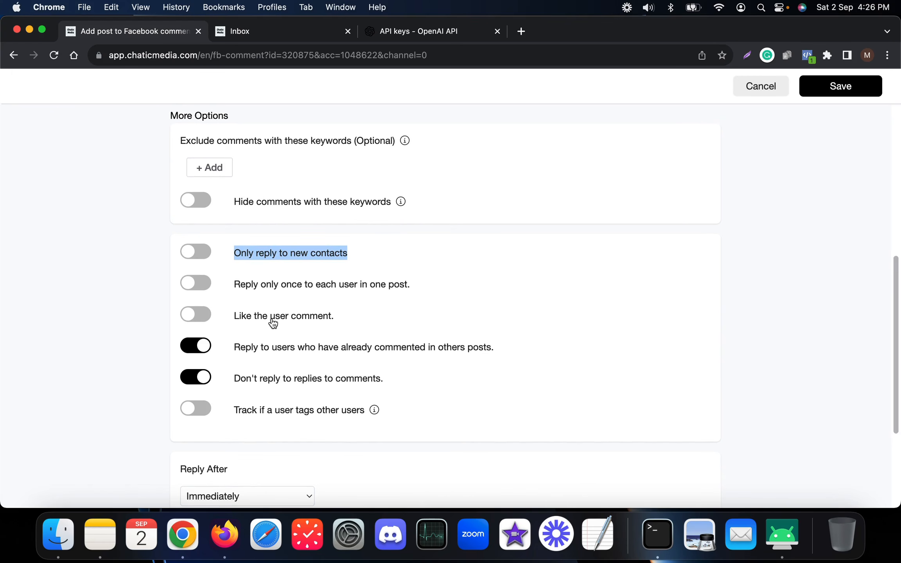
{"action": "left_click_drag", "start_coordinate": [229, 347], "coordinate": [297, 346]}
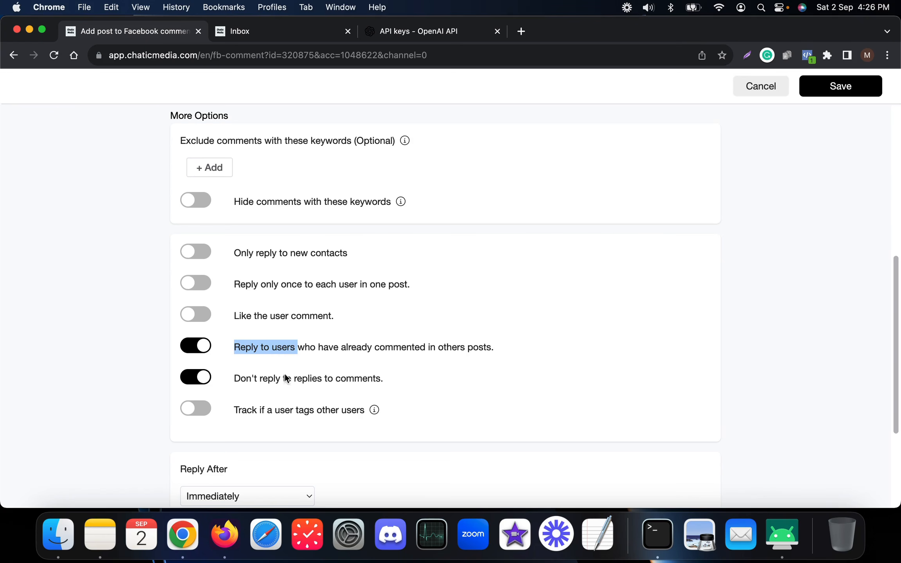
{"action": "left_click_drag", "start_coordinate": [227, 381], "coordinate": [385, 380]}
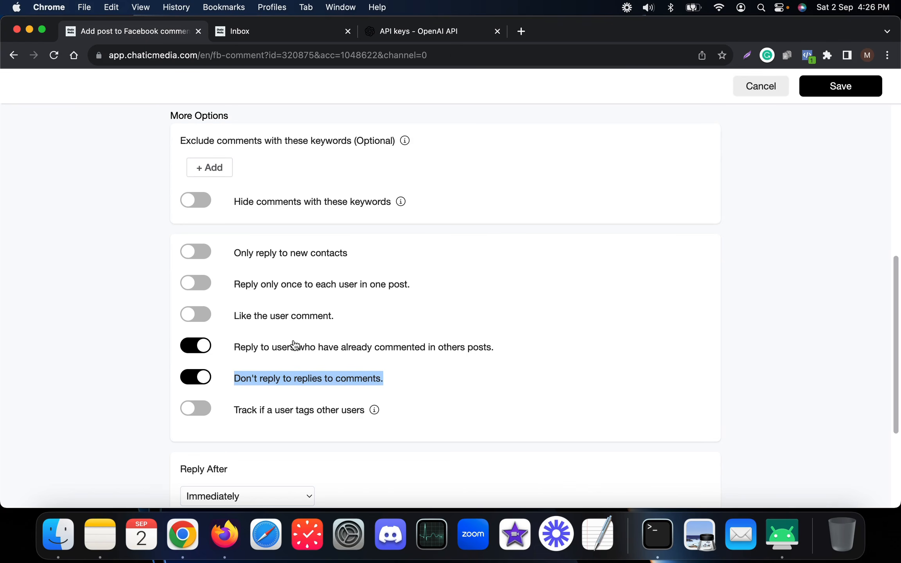
{"action": "left_click", "coordinate": [206, 384]}
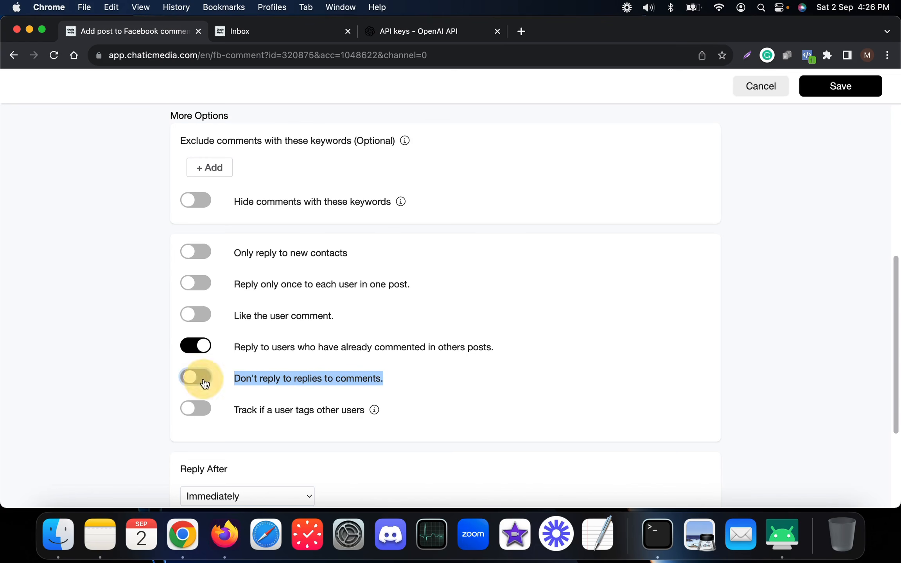
Try Seconds as the Reply After delay and return it to Immediately.
{"action": "scroll", "coordinate": [208, 380], "scroll_direction": "down", "scroll_amount": 3}
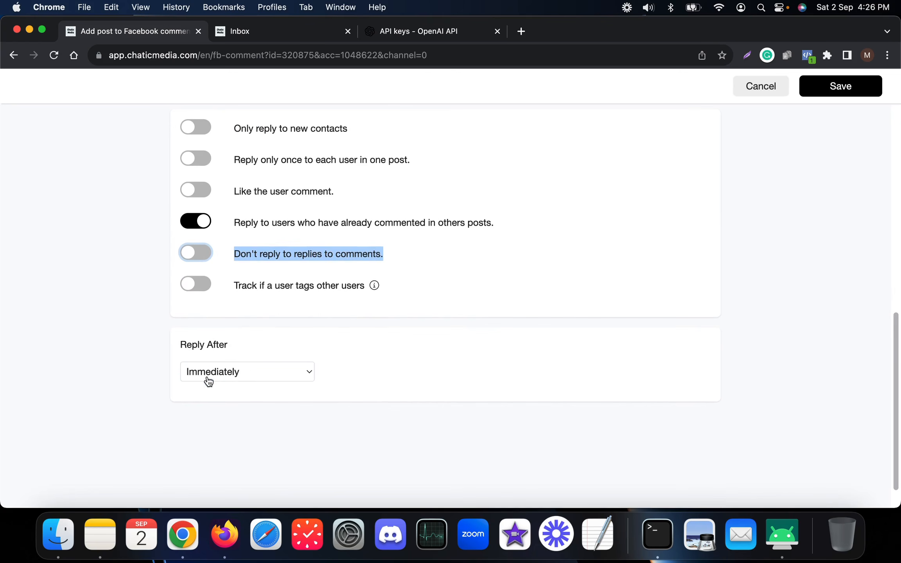
{"action": "left_click", "coordinate": [251, 372]}
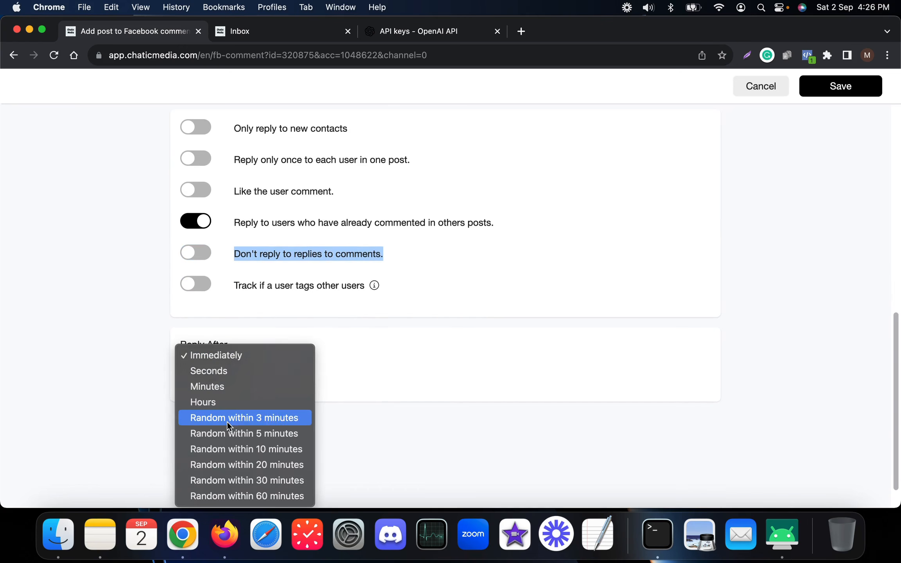
{"action": "left_click", "coordinate": [223, 371]}
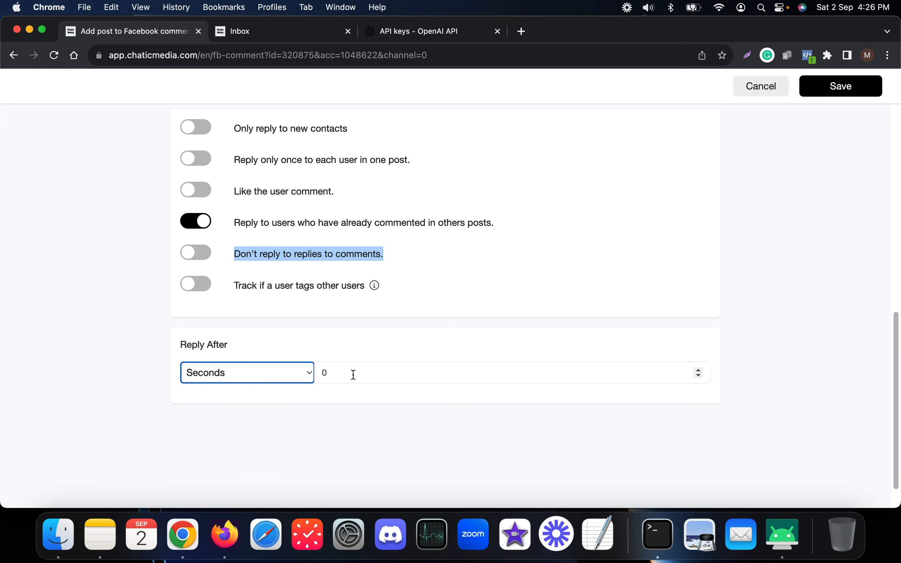
{"action": "left_click", "coordinate": [317, 375]}
{"action": "left_click", "coordinate": [271, 375]}
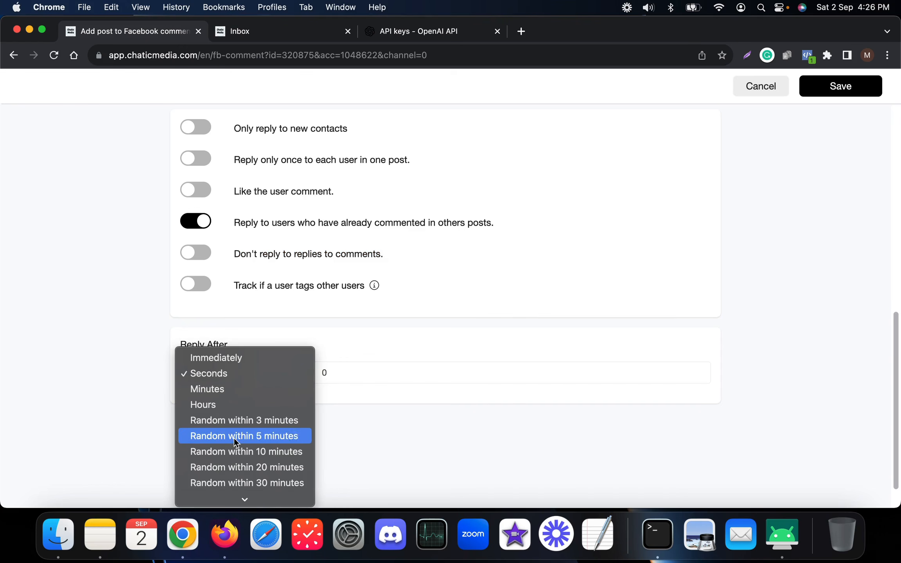
{"action": "scroll", "coordinate": [269, 464], "scroll_direction": "down", "scroll_amount": 1}
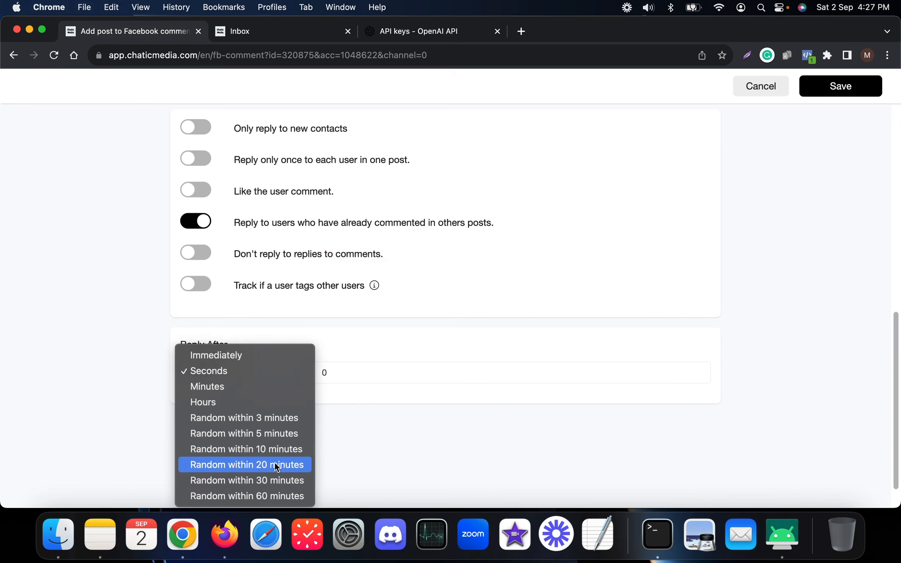
{"action": "left_click", "coordinate": [210, 354]}
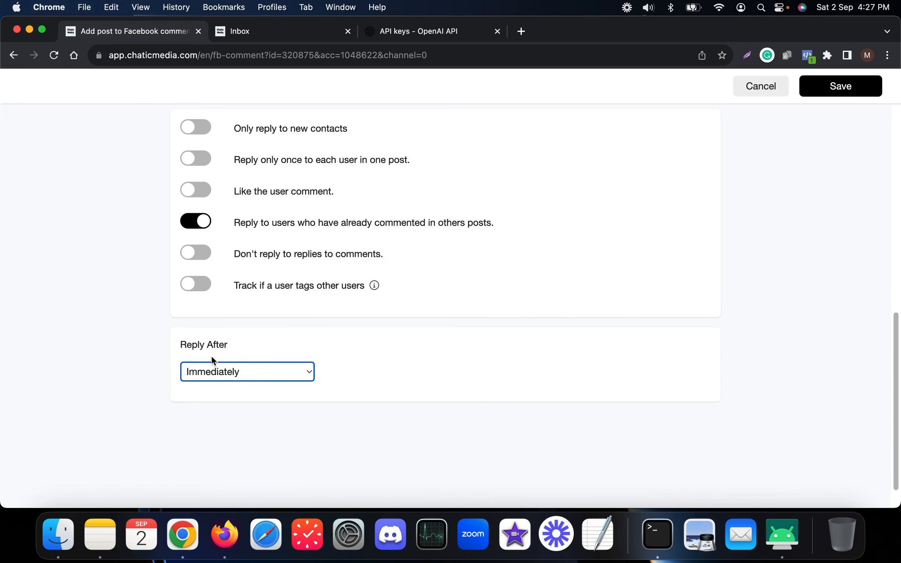
Save the Facebook comment automation and enable AI FB Comment.
{"action": "scroll", "coordinate": [484, 242], "scroll_direction": "up", "scroll_amount": 15}
{"action": "left_click", "coordinate": [831, 85]}
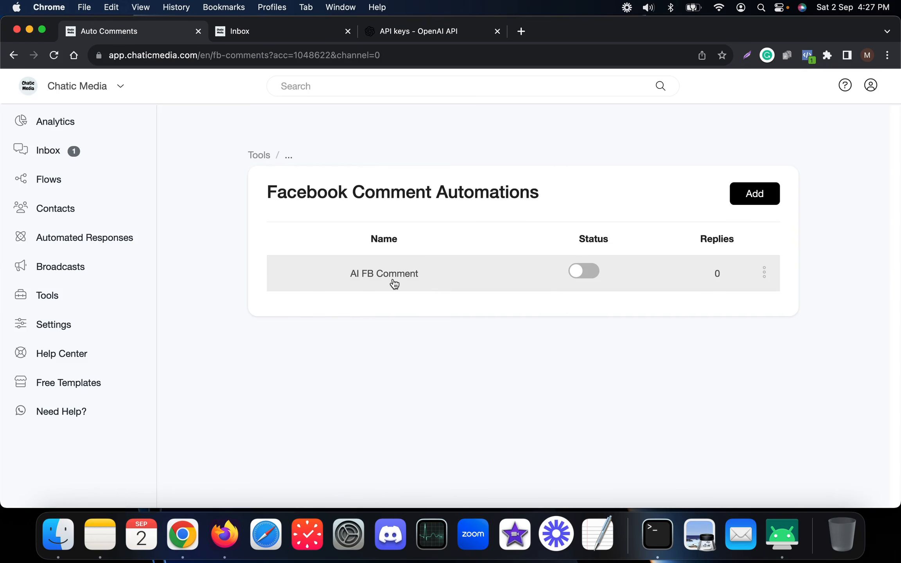
{"action": "left_click", "coordinate": [587, 273]}
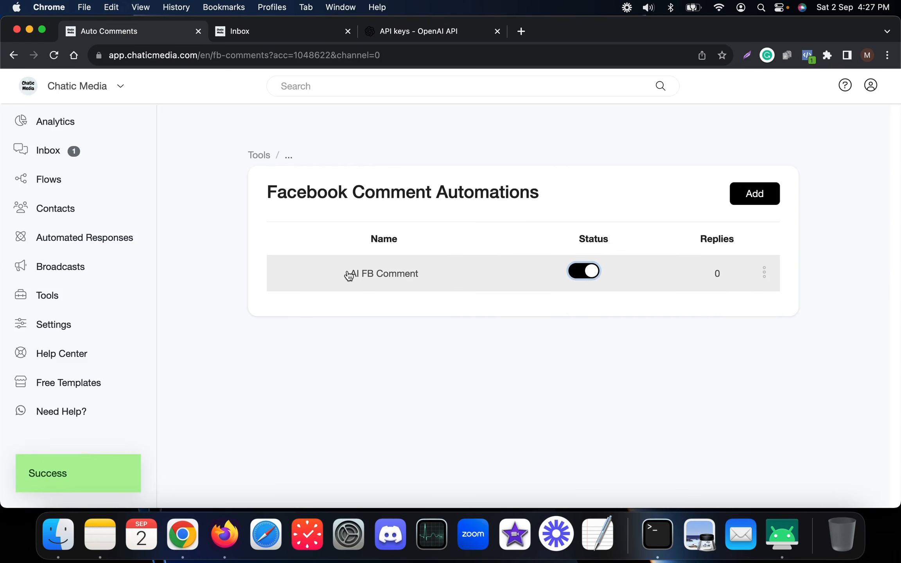
{"action": "left_click_drag", "start_coordinate": [350, 274], "coordinate": [433, 280]}
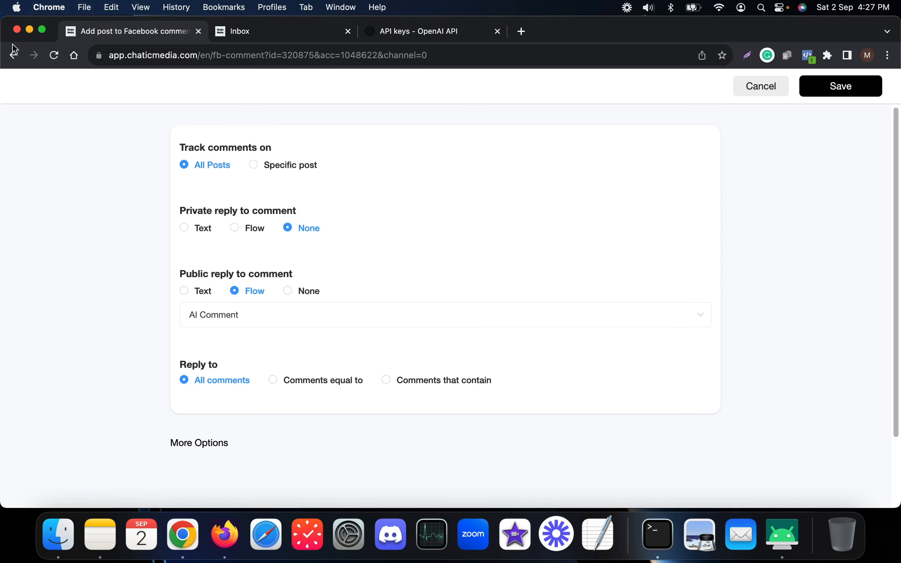
{"action": "left_click", "coordinate": [15, 59]}
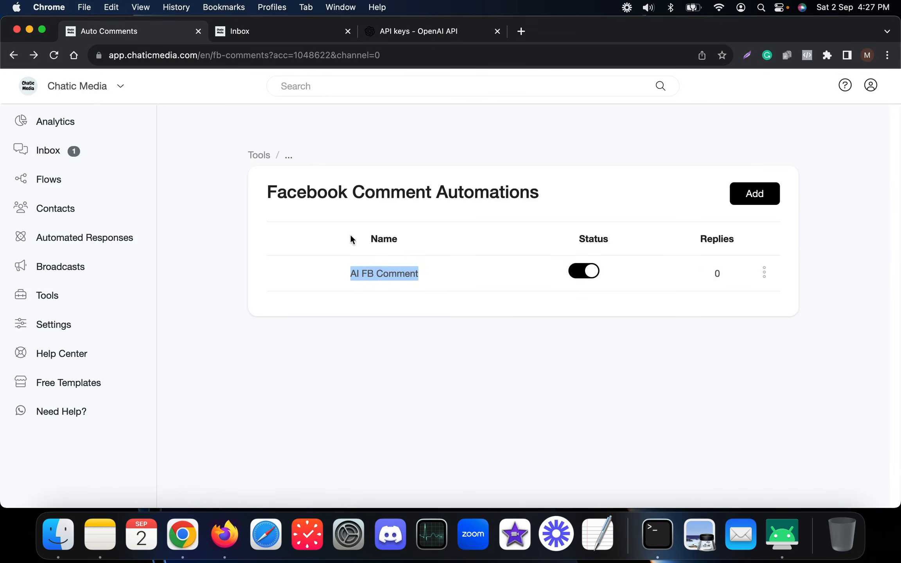
{"action": "right_click", "coordinate": [381, 273]}
{"action": "left_click", "coordinate": [414, 301]}
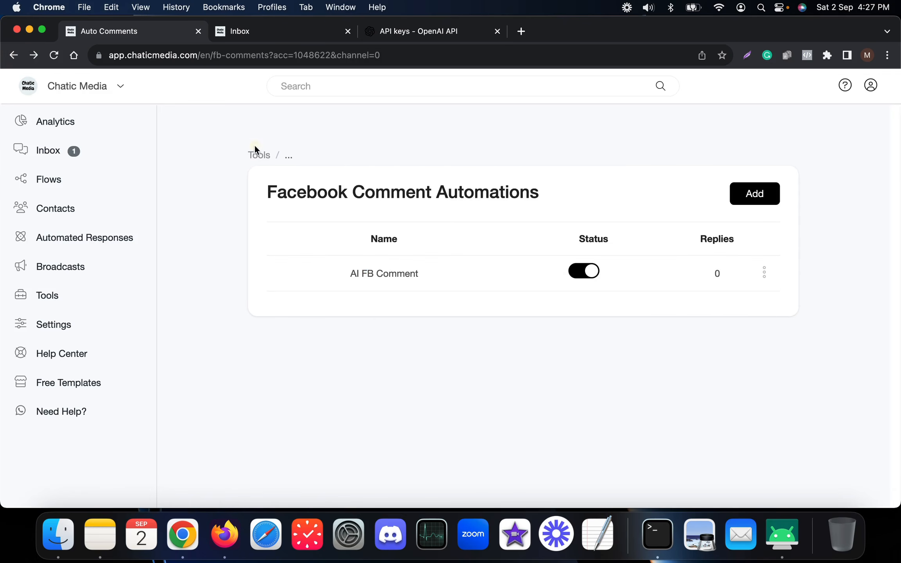
Create a new Instagram comment automation named "AI IG Comment" in Tools.
{"action": "left_click", "coordinate": [258, 153]}
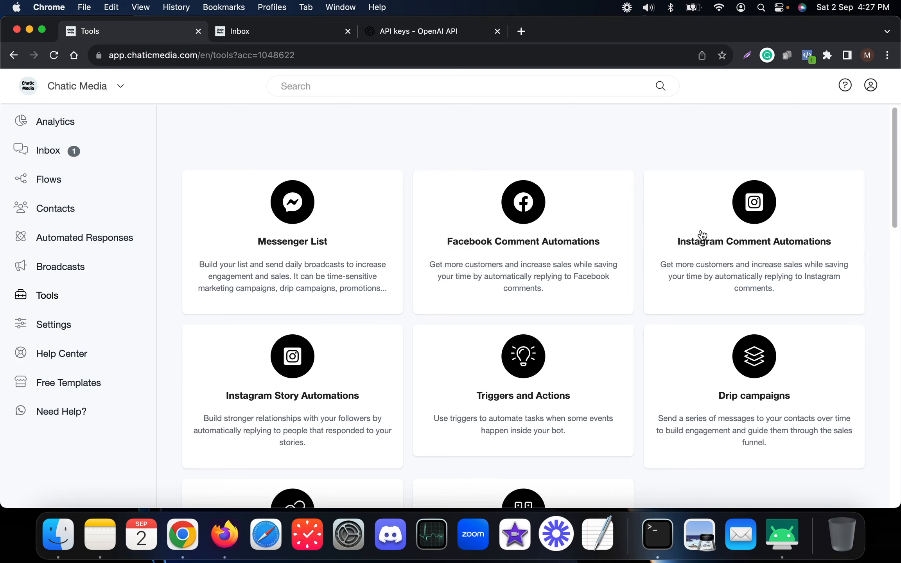
{"action": "left_click", "coordinate": [781, 243]}
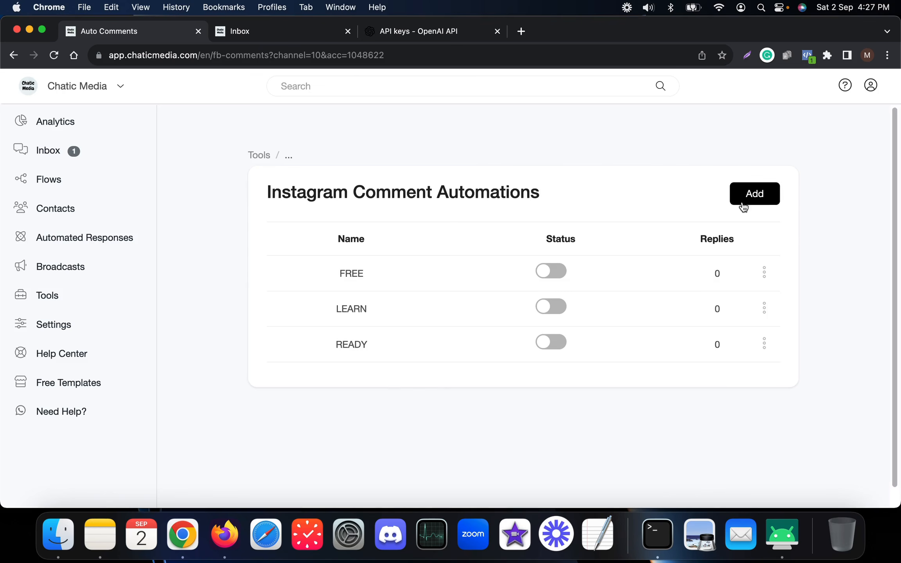
{"action": "left_click", "coordinate": [756, 197]}
{"action": "left_click", "coordinate": [365, 153]}
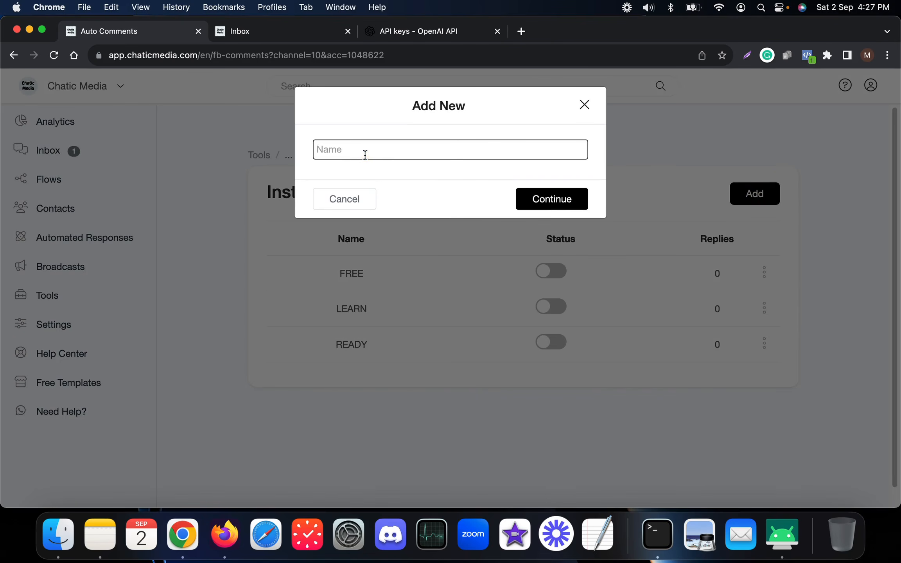
{"action": "type", "text": "AI FB Comment"}
{"action": "double_click", "coordinate": [332, 149]}
{"action": "key", "text": "BackSpace"}
{"action": "type", "text": "IG"}
{"action": "left_click", "coordinate": [562, 198]}
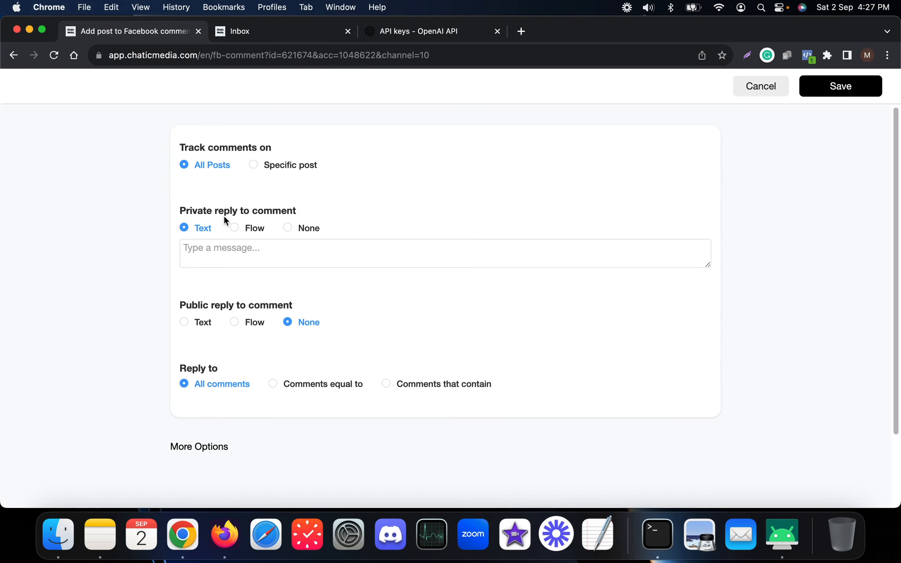
Set the private reply to None and the public reply to the AI Comment flow in the Instagram comment automation.
{"action": "left_click", "coordinate": [306, 228]}
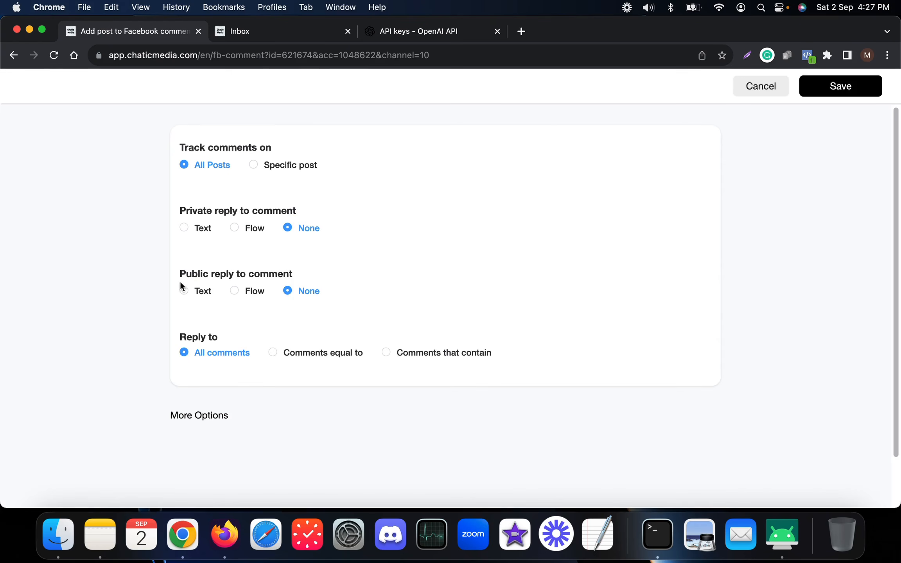
{"action": "left_click", "coordinate": [255, 293]}
{"action": "left_click", "coordinate": [253, 318]}
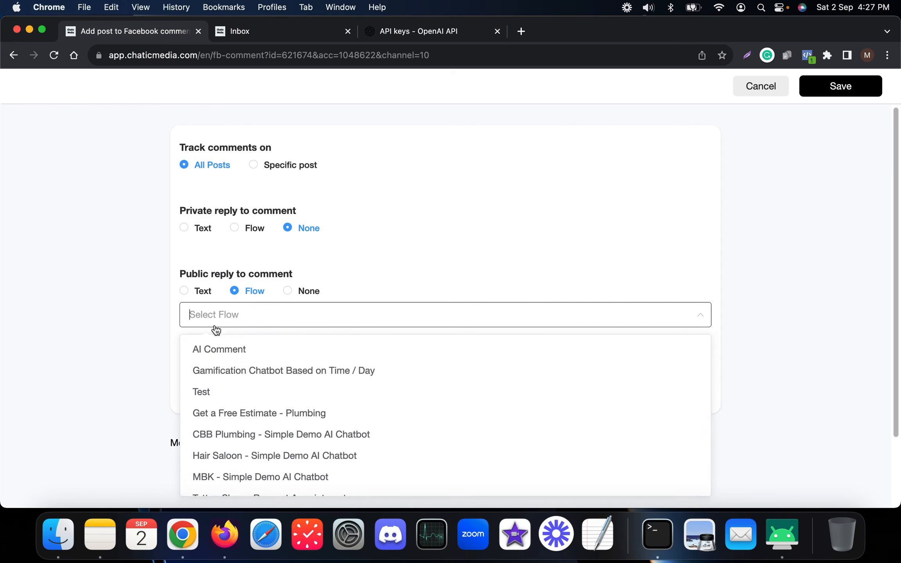
{"action": "left_click", "coordinate": [218, 348]}
Expand the additional options and turn off "Don't reply to replies to comments" for the Instagram automation.
{"action": "scroll", "coordinate": [302, 338], "scroll_direction": "down", "scroll_amount": 2}
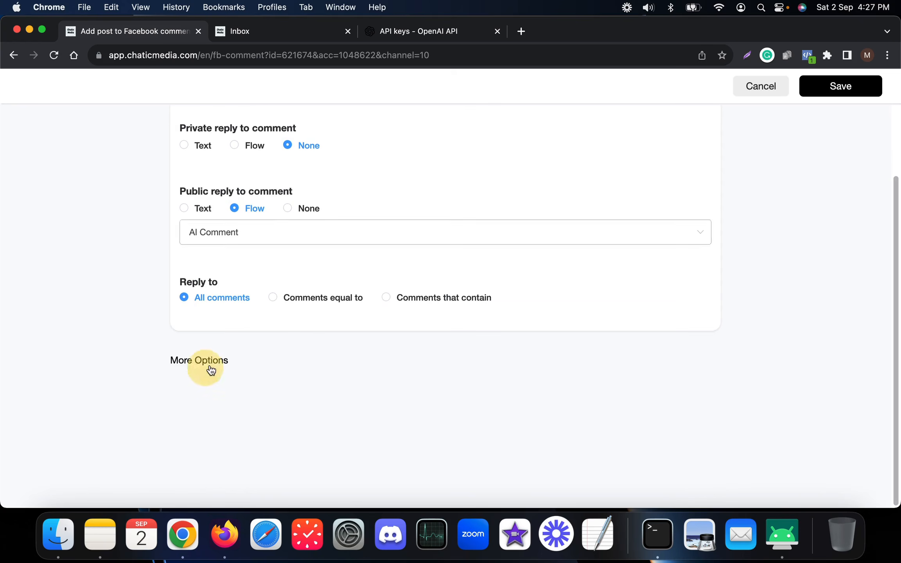
{"action": "left_click", "coordinate": [202, 361]}
{"action": "scroll", "coordinate": [168, 410], "scroll_direction": "down", "scroll_amount": 5}
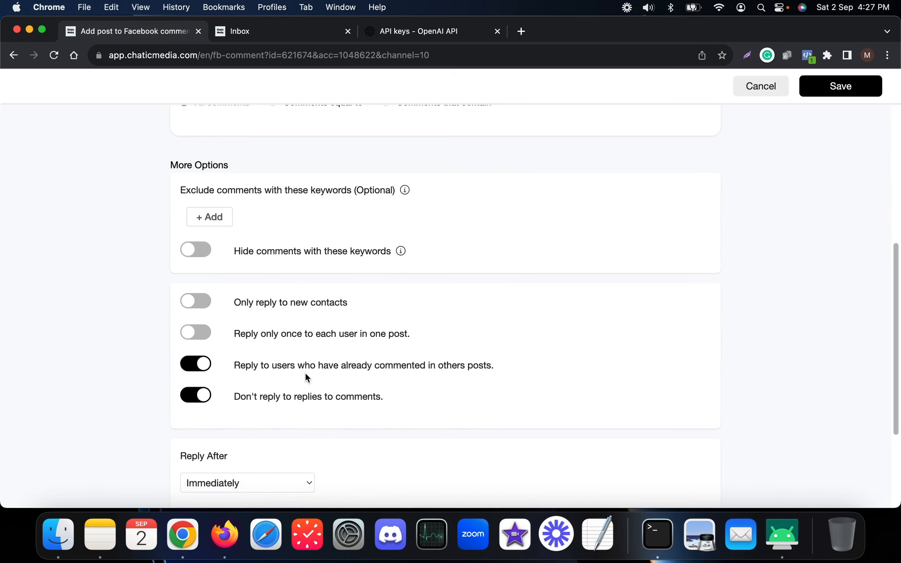
{"action": "left_click", "coordinate": [200, 399]}
{"action": "scroll", "coordinate": [203, 403], "scroll_direction": "down", "scroll_amount": 4}
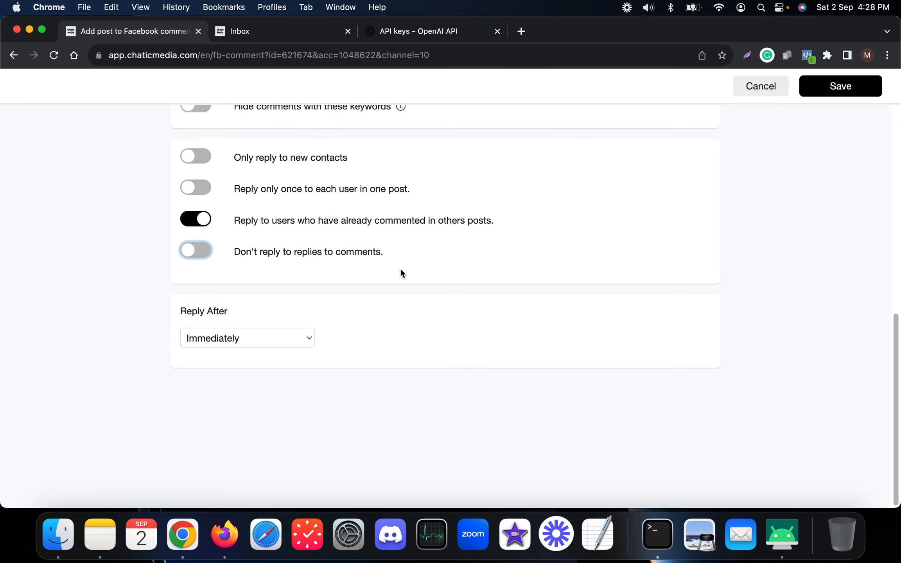
Save the Instagram comment automation and enable AI IG Comment.
{"action": "scroll", "coordinate": [400, 268], "scroll_direction": "up", "scroll_amount": 5}
{"action": "left_click", "coordinate": [828, 93]}
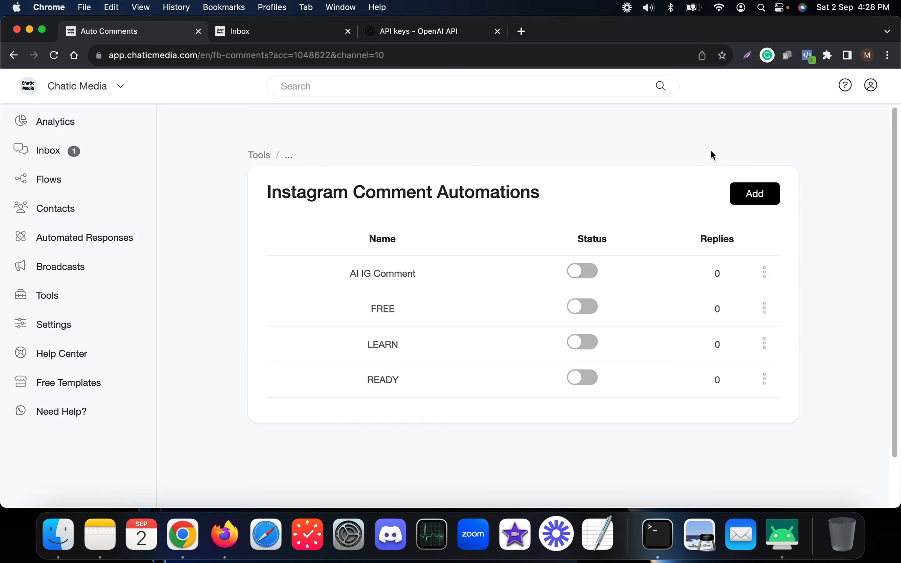
{"action": "left_click", "coordinate": [583, 274]}
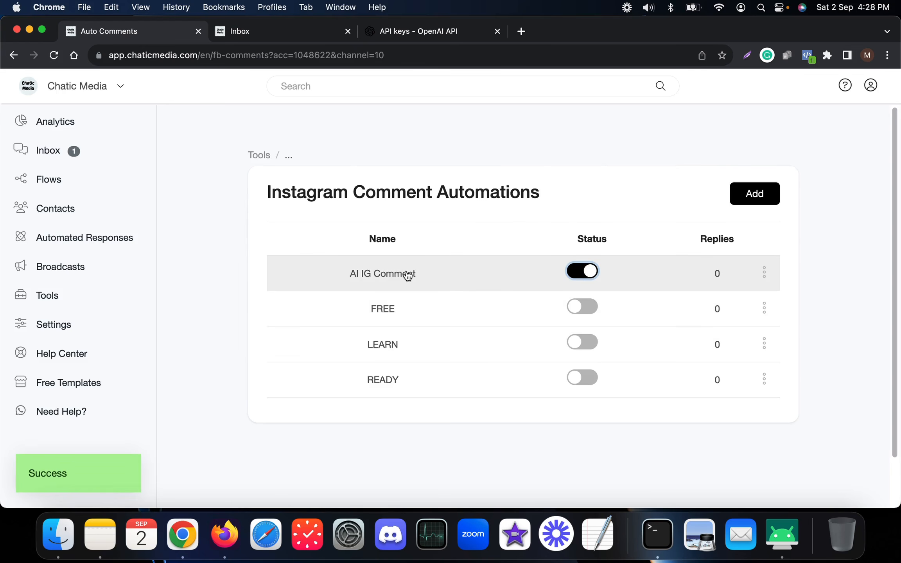
Switch to the "AI Assistant on Facebook & Instagram - Presentation" window in Chrome.
{"action": "right_click", "coordinate": [193, 530]}
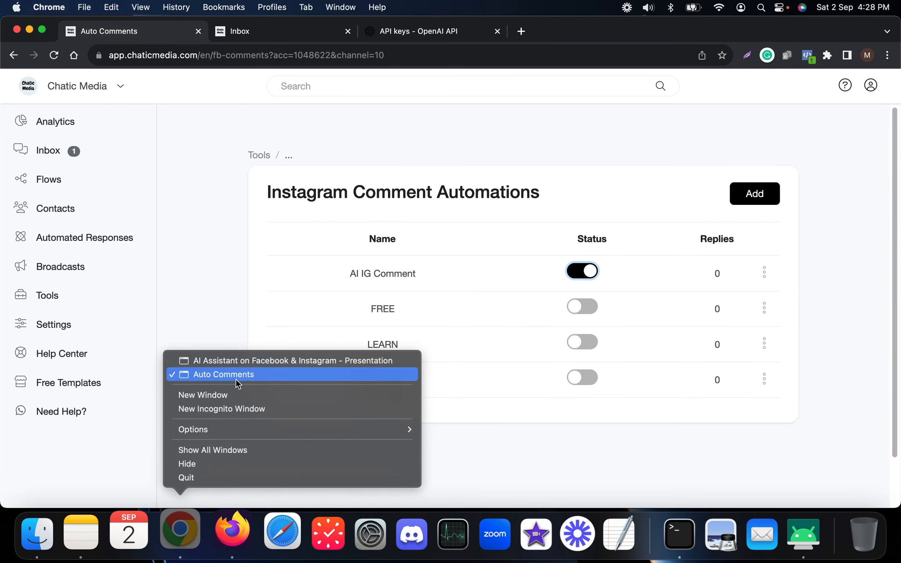
{"action": "left_click", "coordinate": [245, 360]}
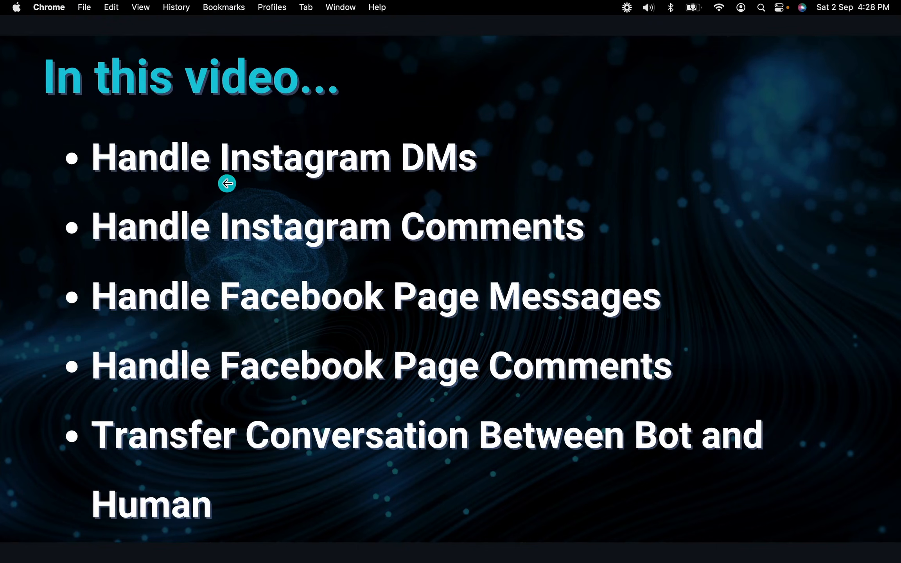
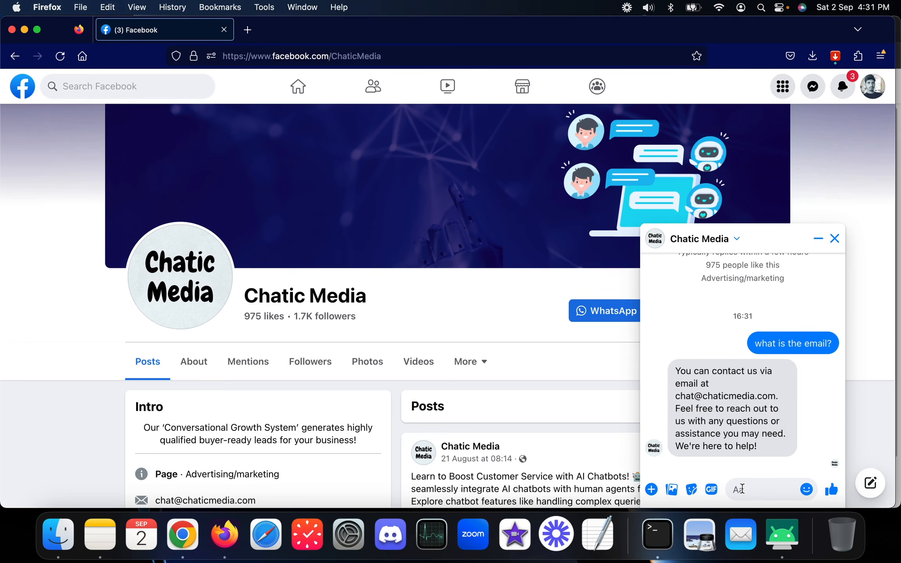
Send "what is the phone number?" to Chatic Media in the Facebook page chat.
{"action": "type", "text": "what is the"}
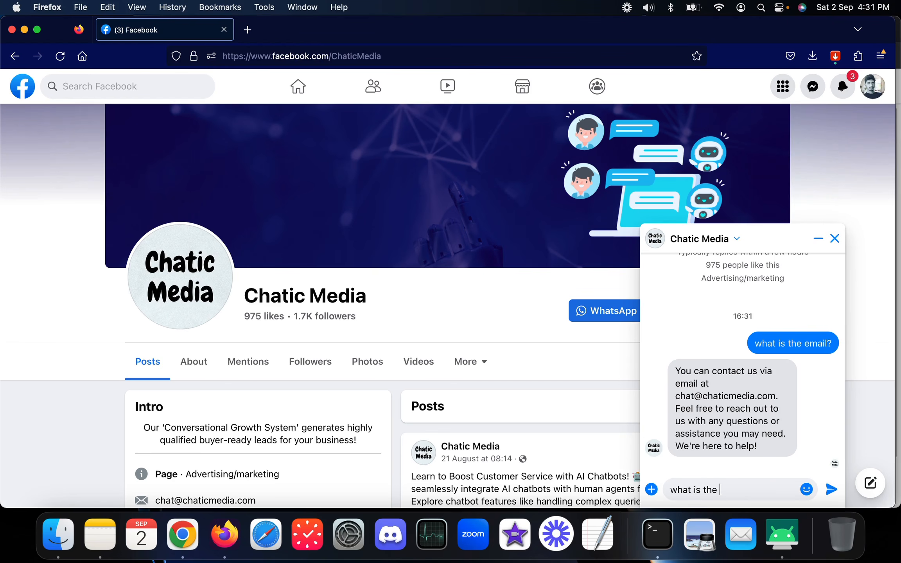
{"action": "type", "text": " phone number?"}
{"action": "key", "text": "Return"}
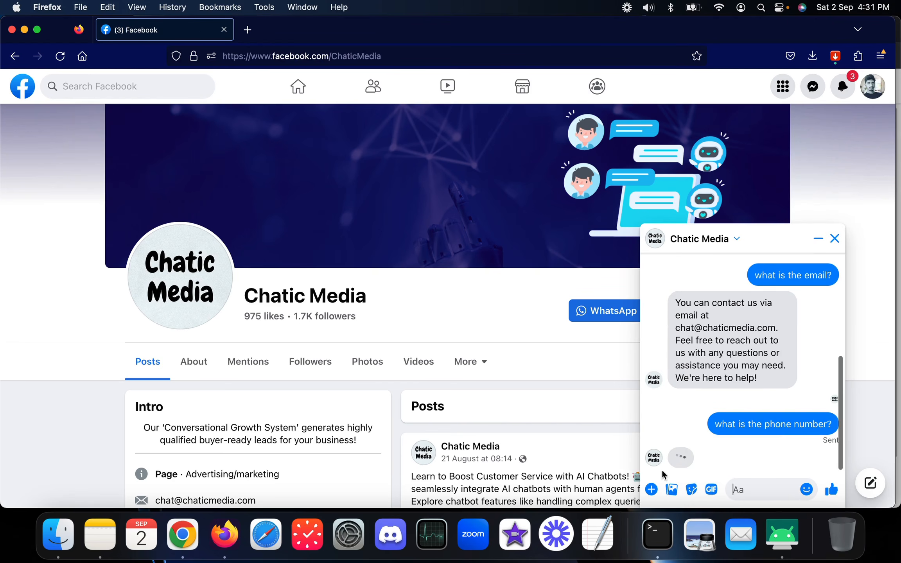
Review the assistant's replies to the email and phone number questions in the page chat, and look through the Facebook page.
{"action": "left_click_drag", "start_coordinate": [740, 385], "coordinate": [658, 381]}
{"action": "left_click", "coordinate": [709, 370]}
{"action": "scroll", "coordinate": [748, 434], "scroll_direction": "up", "scroll_amount": 3}
{"action": "scroll", "coordinate": [748, 433], "scroll_direction": "up", "scroll_amount": 2}
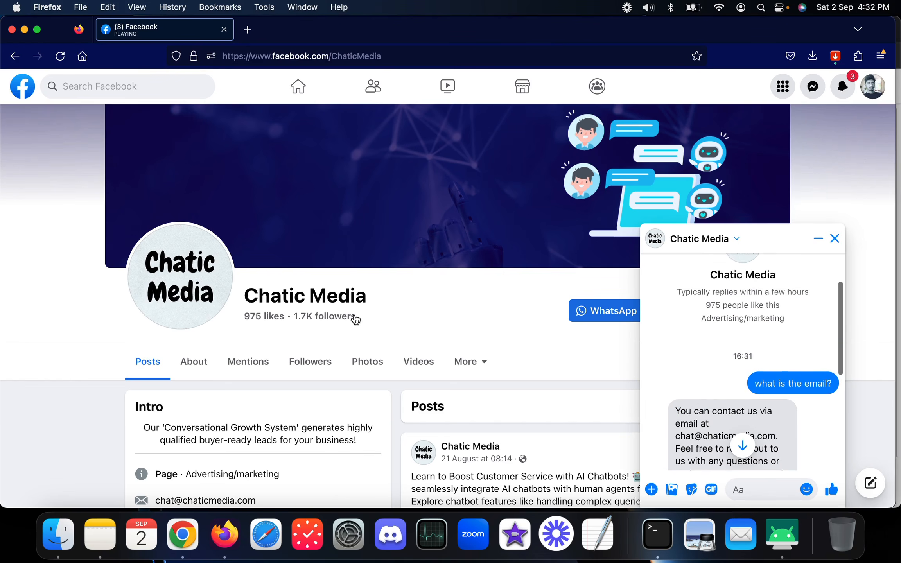
{"action": "scroll", "coordinate": [765, 376], "scroll_direction": "down", "scroll_amount": 1}
{"action": "scroll", "coordinate": [765, 376], "scroll_direction": "down", "scroll_amount": 3}
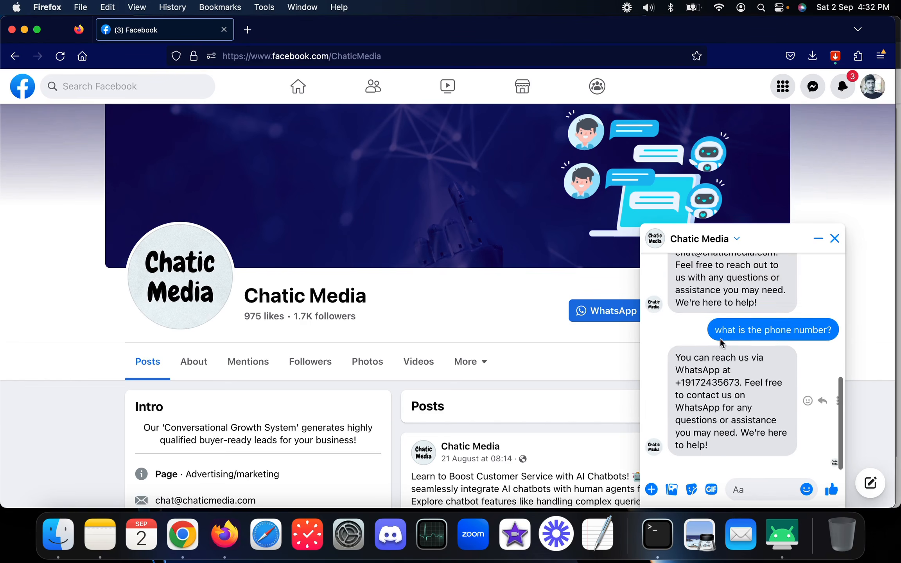
{"action": "scroll", "coordinate": [391, 369], "scroll_direction": "down", "scroll_amount": 10}
{"action": "scroll", "coordinate": [389, 369], "scroll_direction": "down", "scroll_amount": 5}
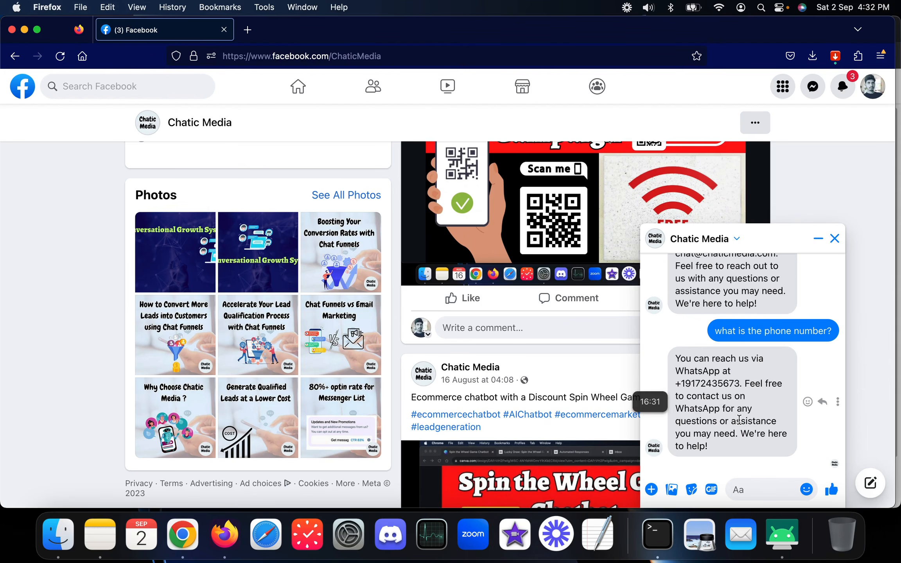
{"action": "scroll", "coordinate": [740, 424], "scroll_direction": "up", "scroll_amount": 4}
{"action": "scroll", "coordinate": [740, 422], "scroll_direction": "down", "scroll_amount": 5}
{"action": "scroll", "coordinate": [847, 427], "scroll_direction": "up", "scroll_amount": 10}
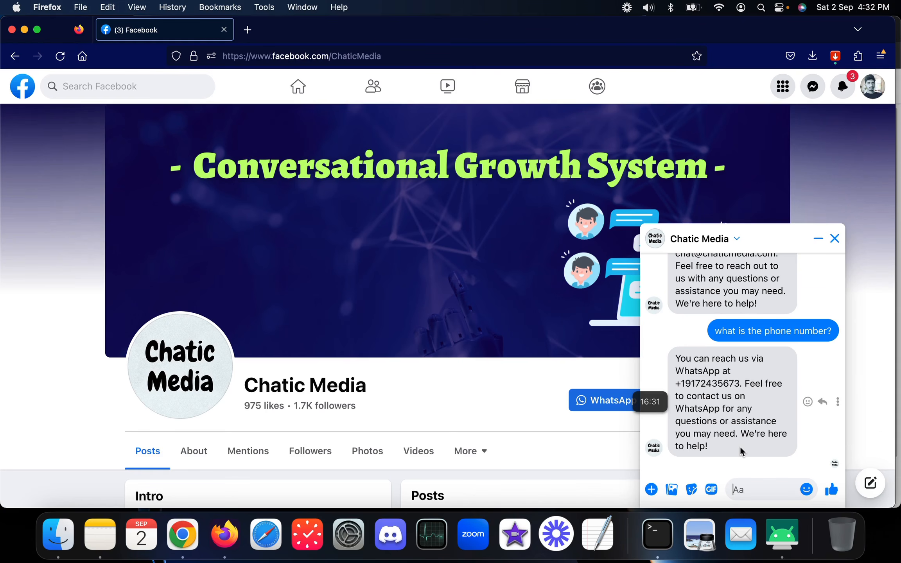
Draft "can i talk to agent?" in the page chat and open the Messenger contact's conversation in Chrome's Chatic Media inbox.
{"action": "type", "text": "can i talk to agent?"}
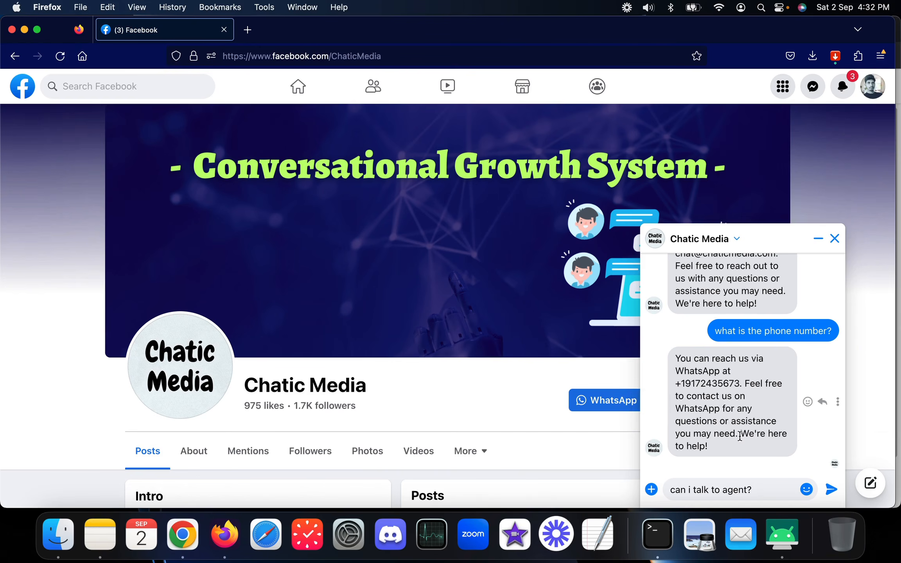
{"action": "right_click", "coordinate": [170, 524]}
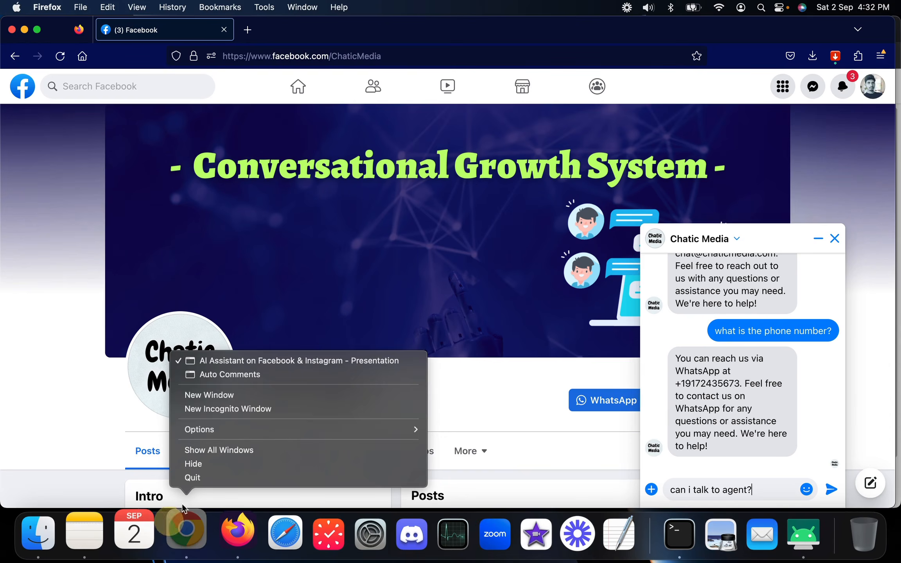
{"action": "left_click", "coordinate": [251, 376]}
{"action": "left_click", "coordinate": [147, 178]}
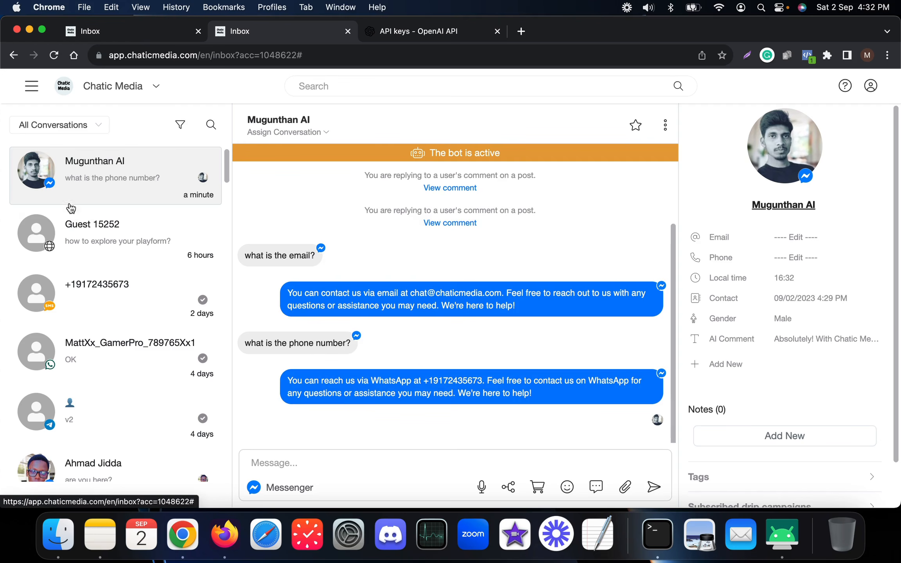
{"action": "scroll", "coordinate": [446, 323], "scroll_direction": "up", "scroll_amount": 3}
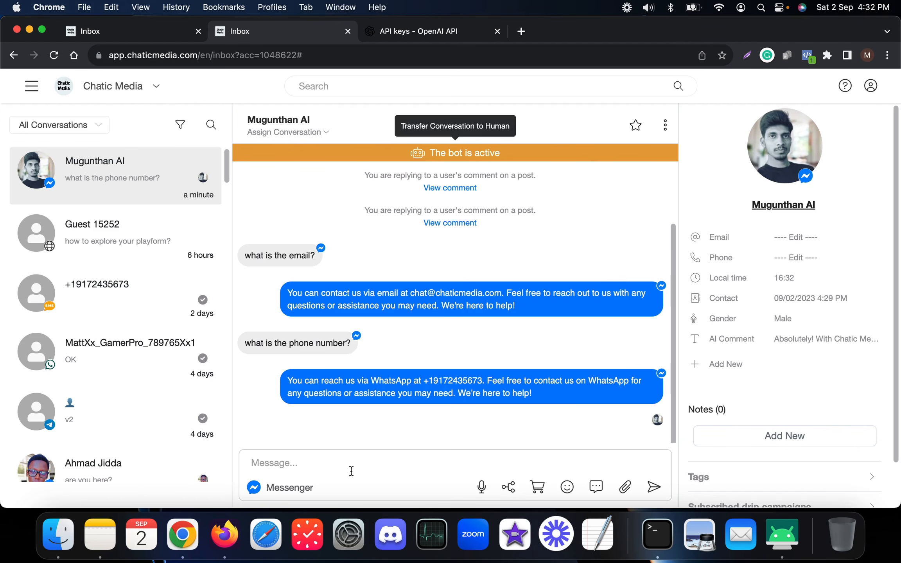
Switch back to Firefox, send the drafted question "can i talk to agent?" to Chatic Media and highlight the assistant's reply.
{"action": "left_click", "coordinate": [219, 542]}
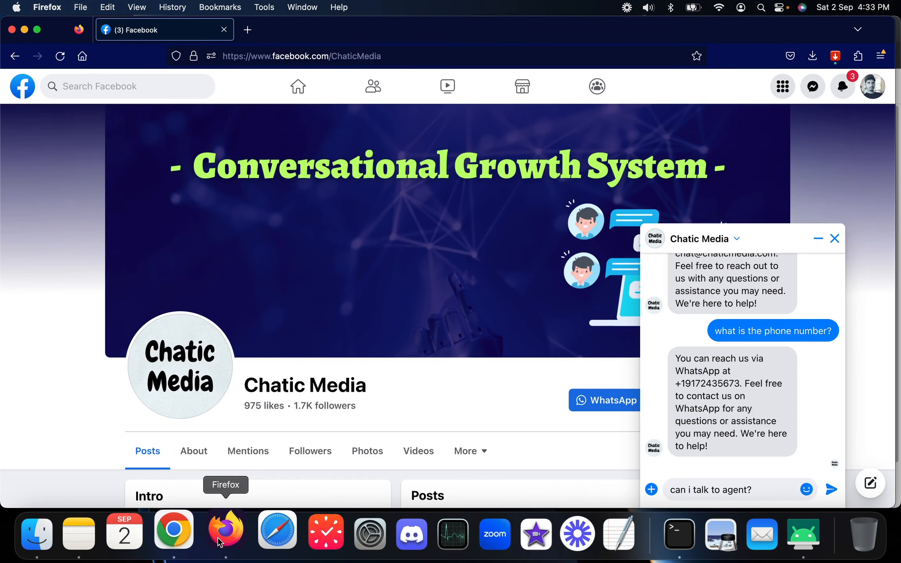
{"action": "scroll", "coordinate": [715, 379], "scroll_direction": "up", "scroll_amount": 3}
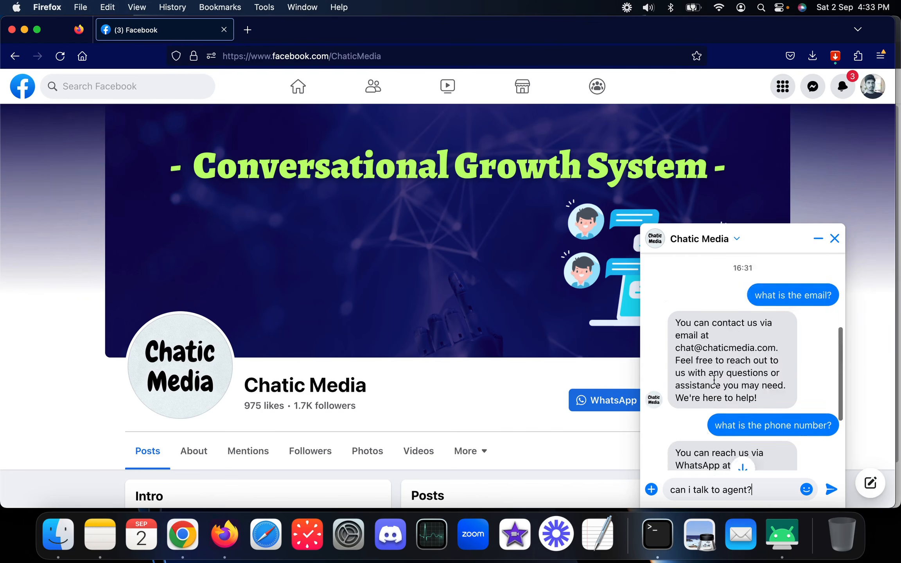
{"action": "scroll", "coordinate": [714, 379], "scroll_direction": "up", "scroll_amount": 3}
{"action": "scroll", "coordinate": [714, 380], "scroll_direction": "down", "scroll_amount": 10}
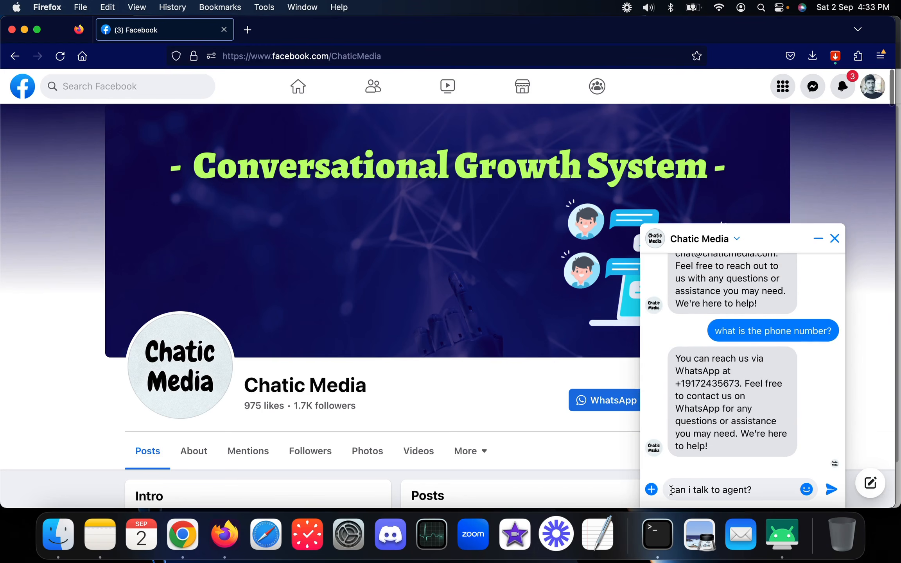
{"action": "left_click_drag", "start_coordinate": [667, 494], "coordinate": [818, 491]}
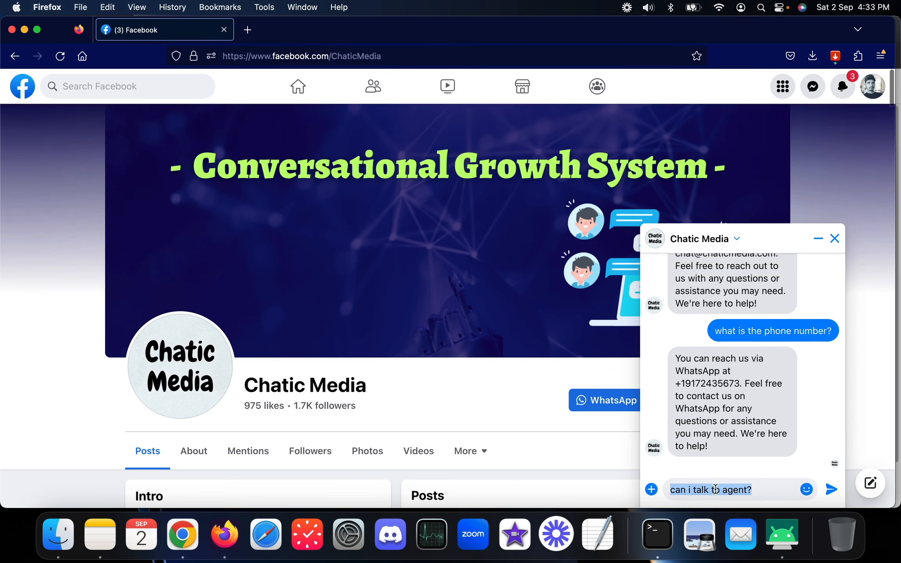
{"action": "left_click", "coordinate": [716, 490]}
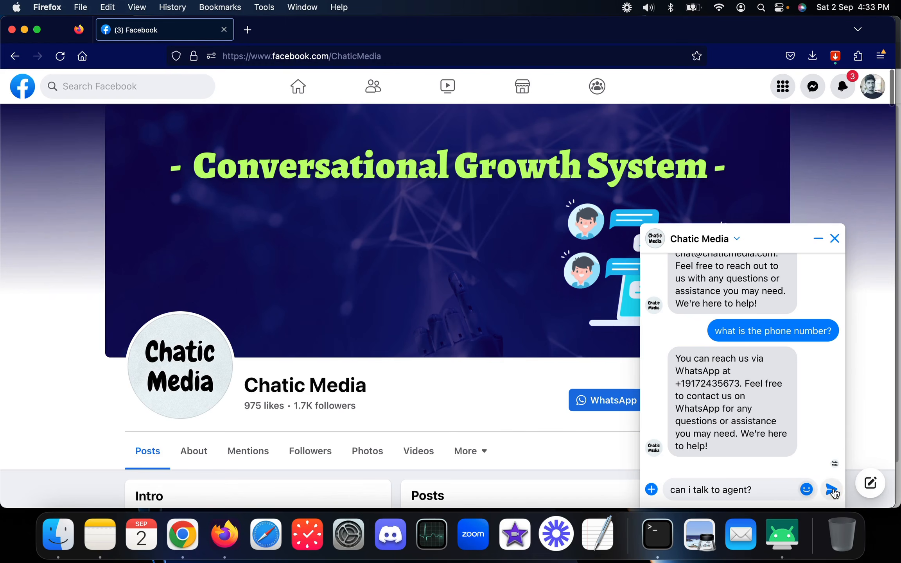
{"action": "left_click", "coordinate": [832, 492]}
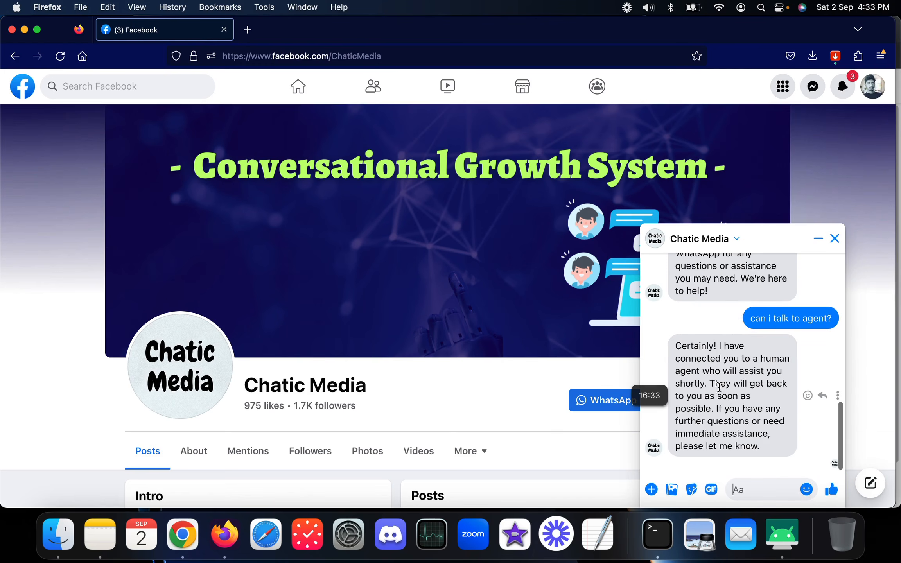
{"action": "left_click_drag", "start_coordinate": [707, 384], "coordinate": [666, 358]}
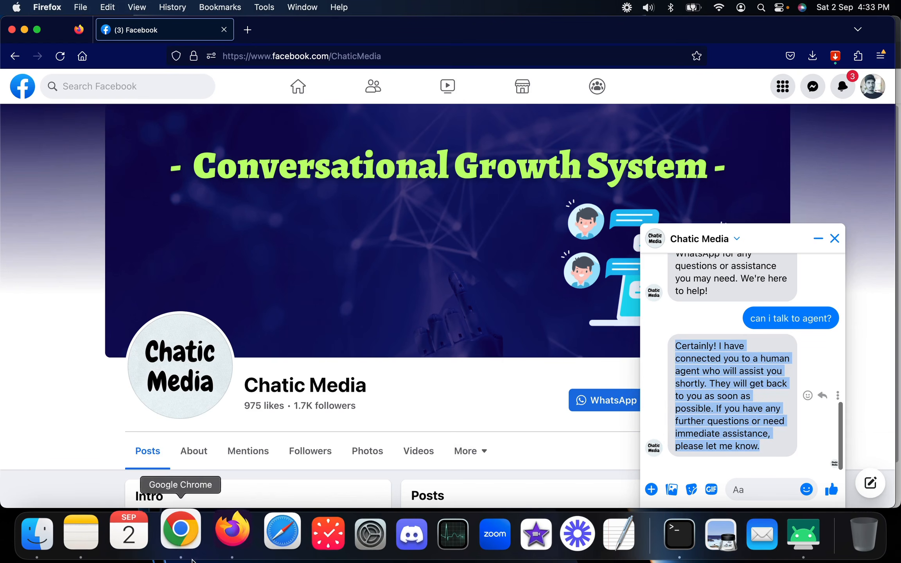
Switch to the Chatic Media inbox in Chrome and filter the conversation list to Human.
{"action": "right_click", "coordinate": [183, 536]}
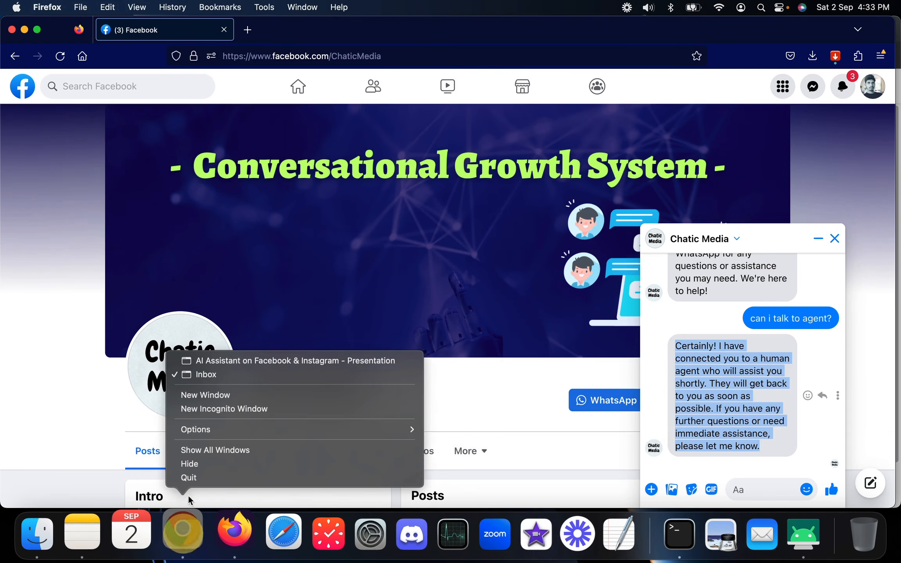
{"action": "left_click", "coordinate": [222, 361]}
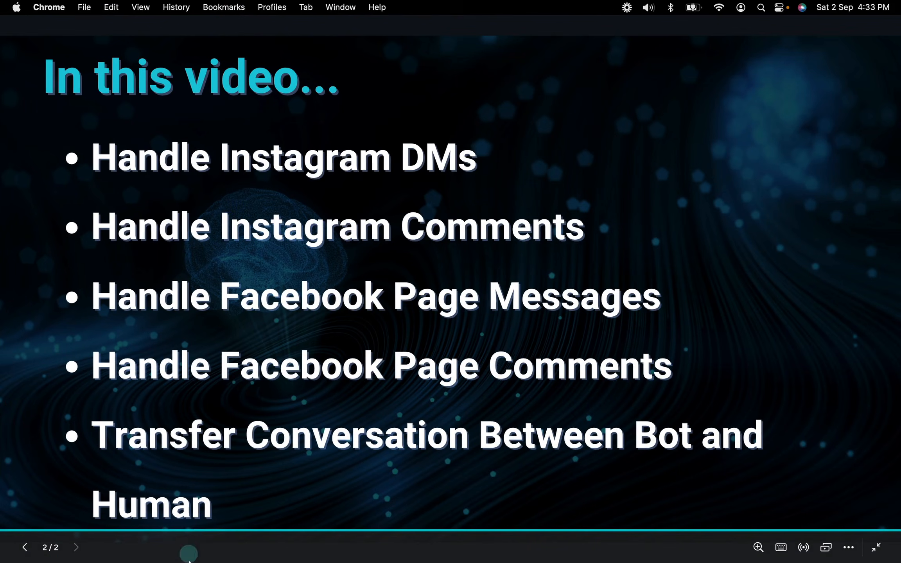
{"action": "mouse_move", "coordinate": [158, 562]}
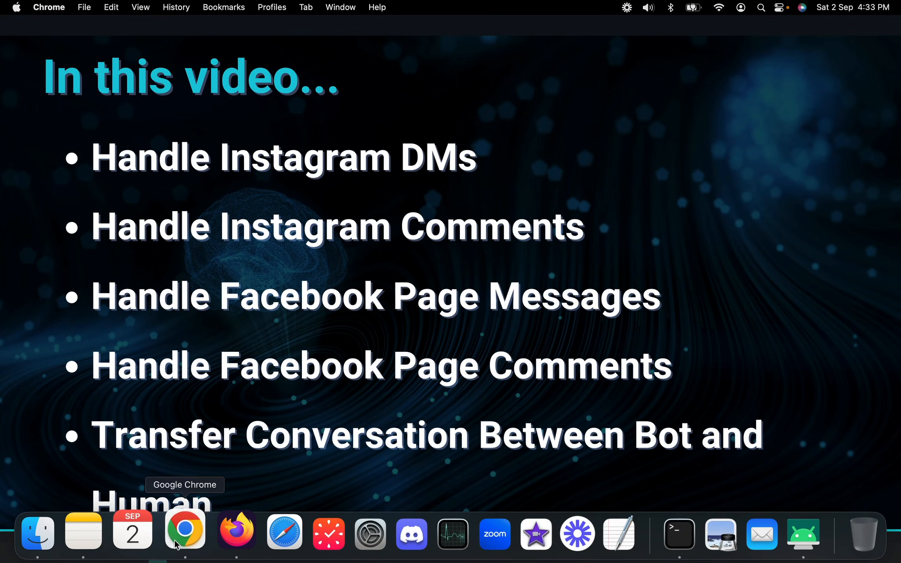
{"action": "right_click", "coordinate": [176, 543]}
{"action": "left_click", "coordinate": [234, 375]}
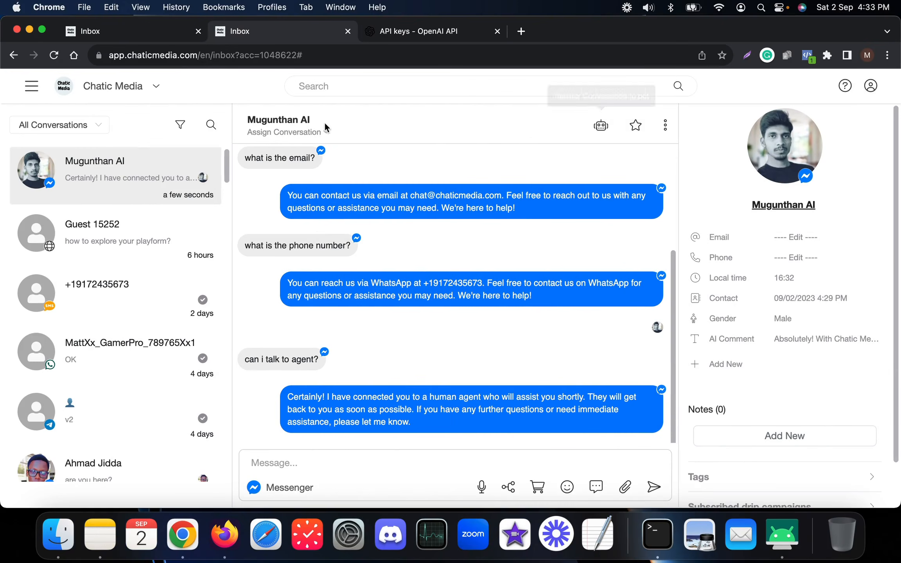
{"action": "left_click", "coordinate": [58, 129]}
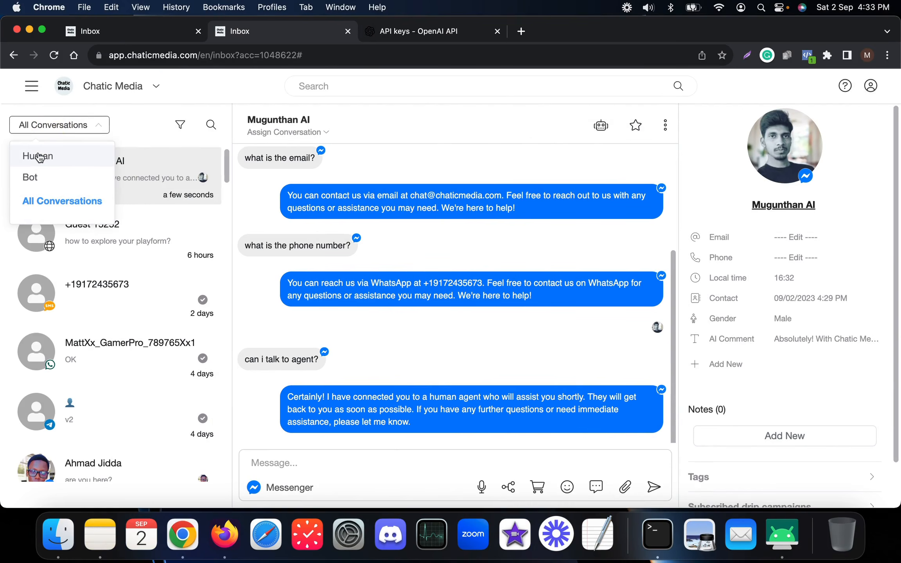
{"action": "left_click", "coordinate": [40, 156]}
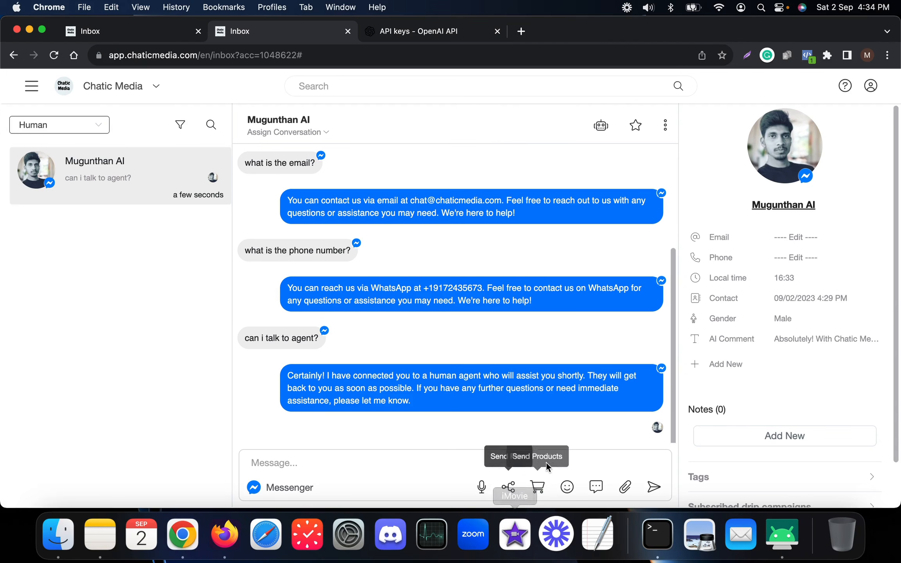
Send a green check mark emoji to the Messenger contact from the inbox and check the Facebook page chat in Firefox.
{"action": "left_click", "coordinate": [567, 487]}
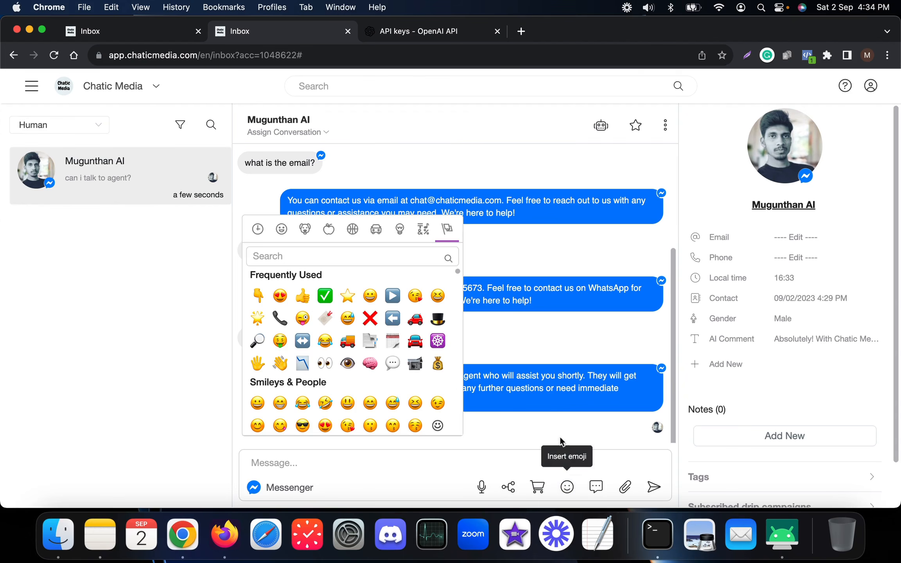
{"action": "left_click", "coordinate": [325, 299]}
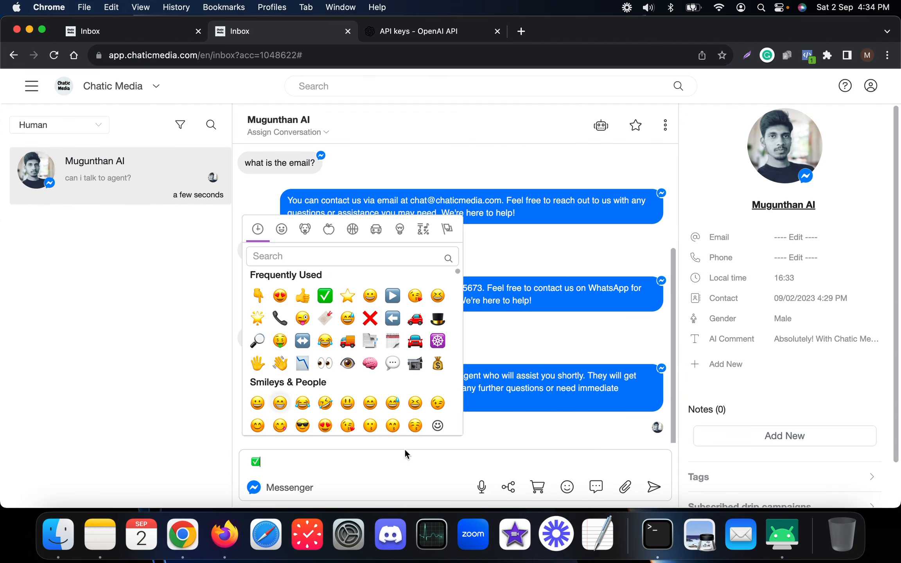
{"action": "left_click", "coordinate": [654, 487]}
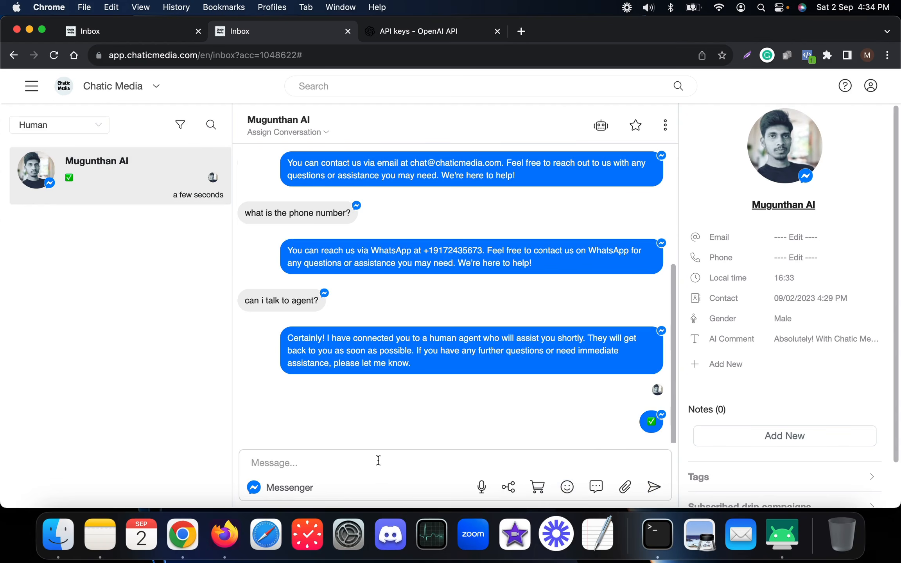
{"action": "left_click", "coordinate": [224, 535]}
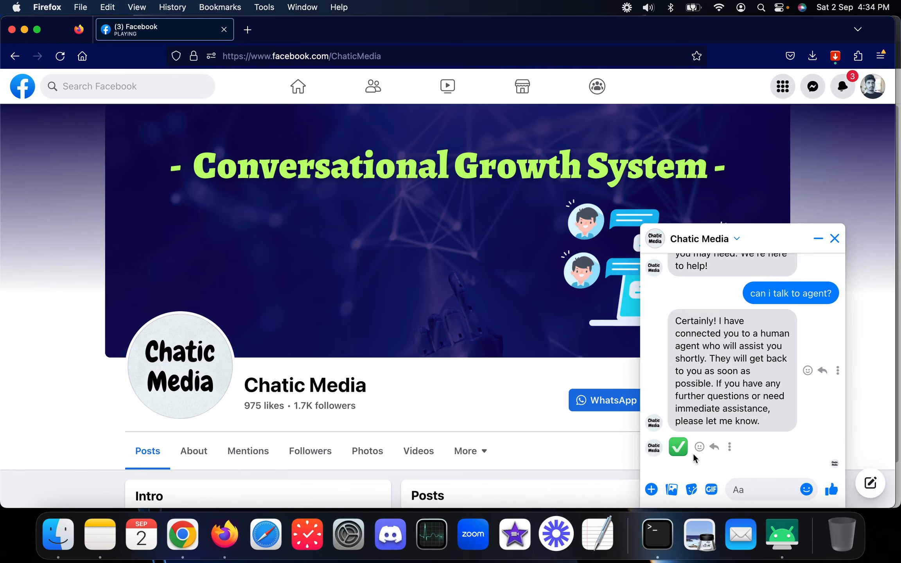
Return to the Chatic Media inbox in Chrome and examine the channel filter options and the earliest entries of the conversation.
{"action": "left_click", "coordinate": [181, 534]}
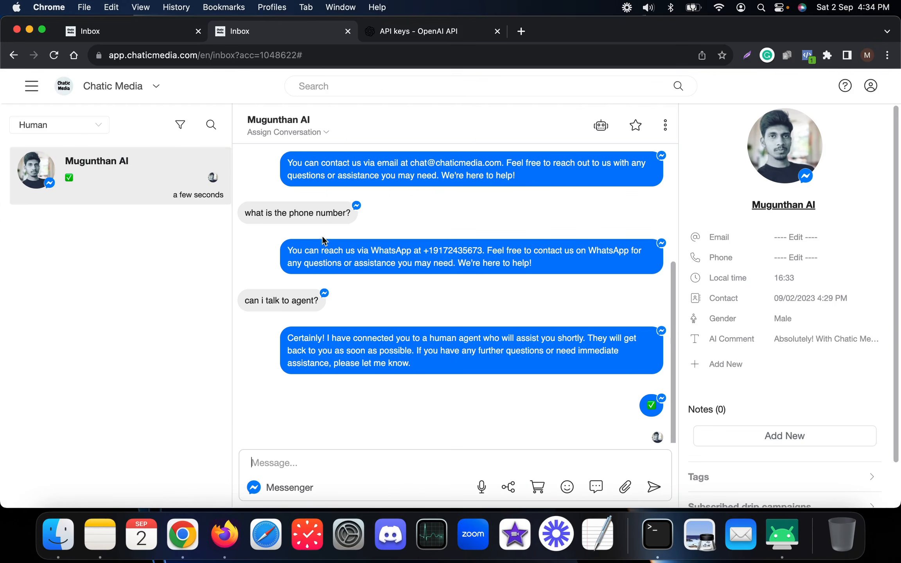
{"action": "left_click", "coordinate": [181, 127]}
{"action": "left_click", "coordinate": [153, 174]}
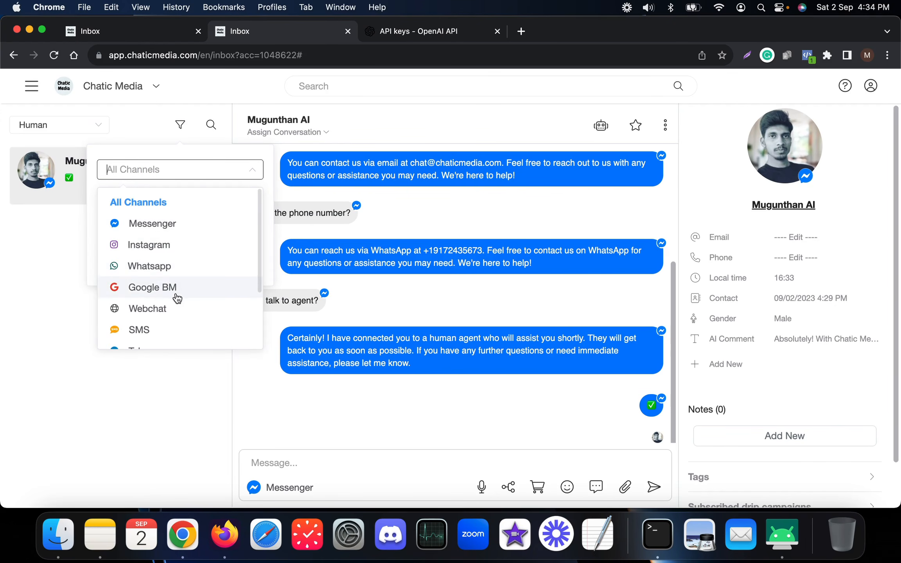
{"action": "scroll", "coordinate": [184, 329], "scroll_direction": "down", "scroll_amount": 3}
{"action": "scroll", "coordinate": [184, 313], "scroll_direction": "up", "scroll_amount": 5}
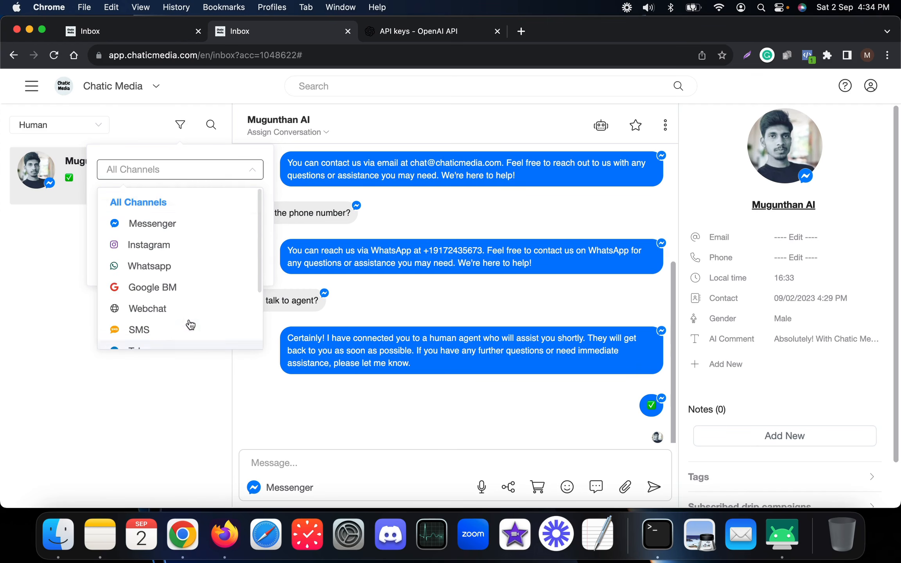
{"action": "left_click", "coordinate": [395, 202]}
{"action": "scroll", "coordinate": [486, 298], "scroll_direction": "up", "scroll_amount": 5}
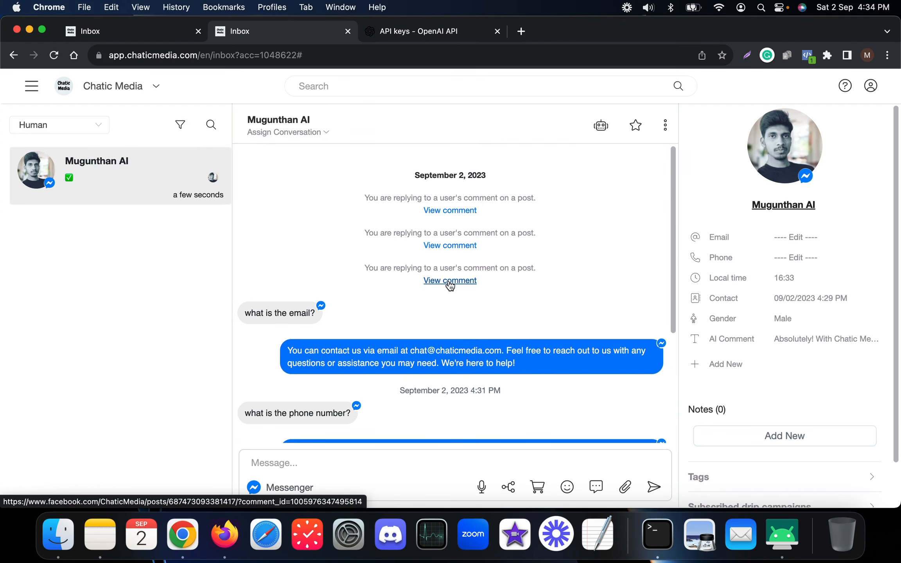
Set the inbox conversation filter to All Conversations.
{"action": "left_click", "coordinate": [51, 127]}
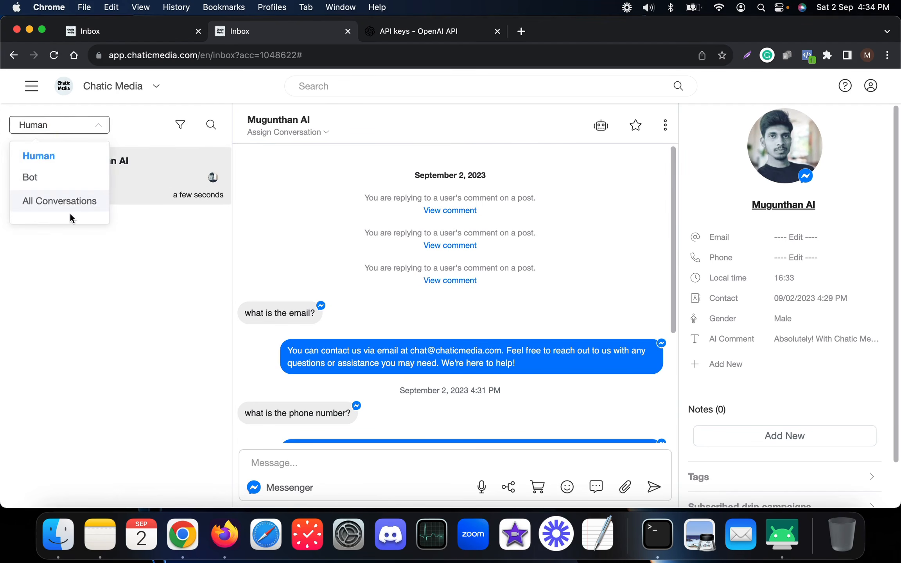
{"action": "left_click", "coordinate": [71, 203]}
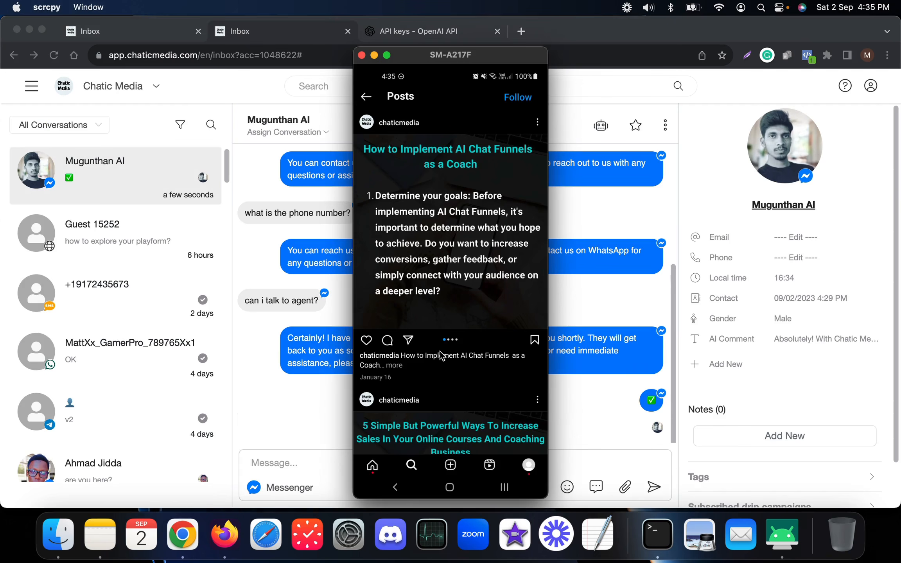
Switch to the mirrored phone and post the comment "What is the phone number?" on Instagram's "How to Implement AI Chat Funnels as a Coach" post.
{"action": "left_click", "coordinate": [440, 352]}
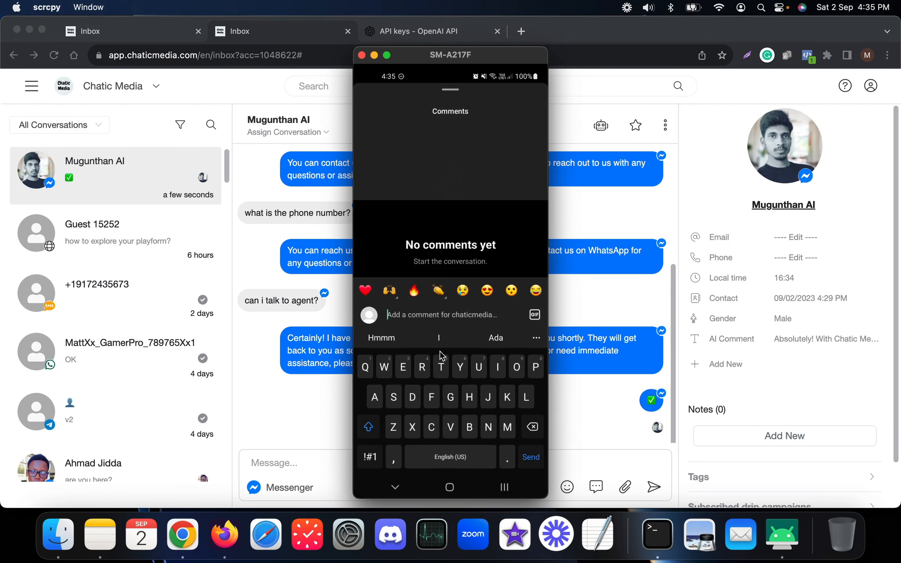
{"action": "type", "text": "What"}
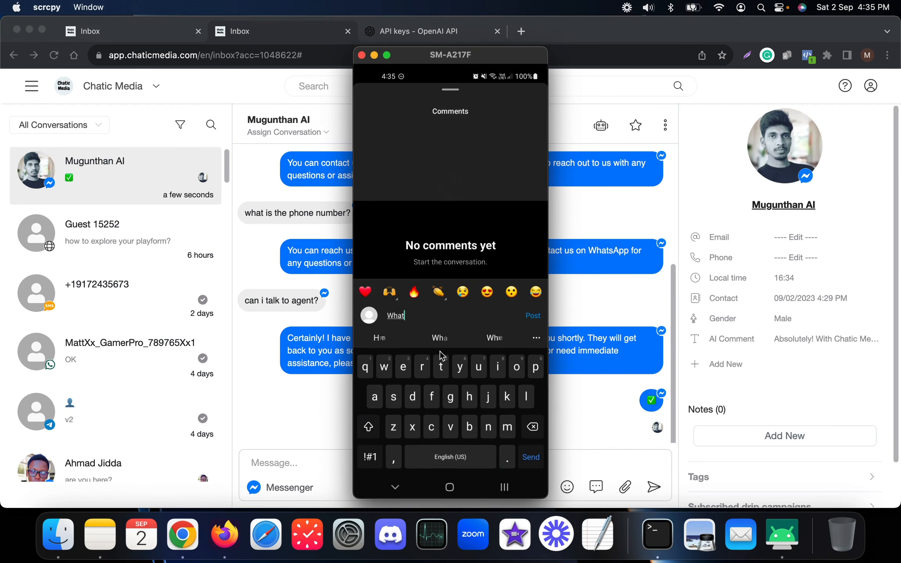
{"action": "type", "text": " is the pho"}
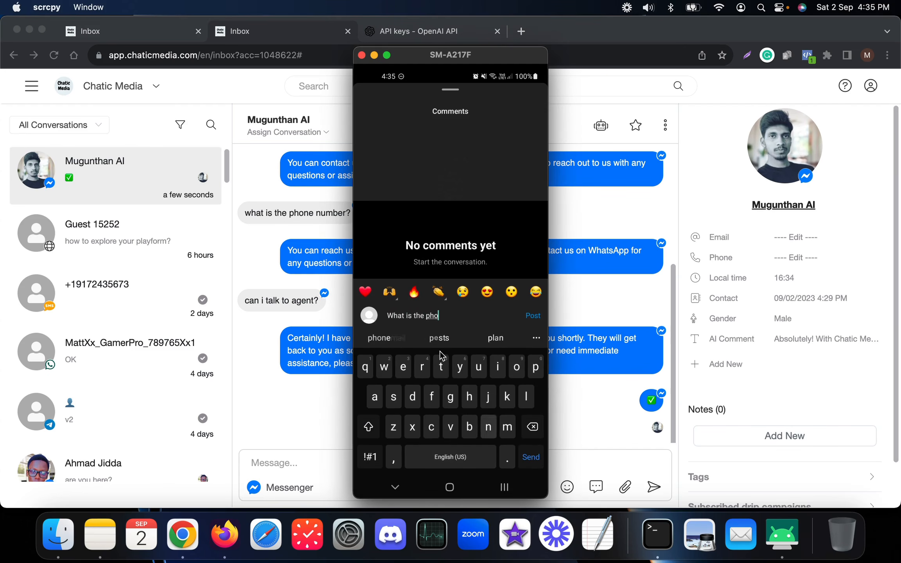
{"action": "type", "text": "ne number?"}
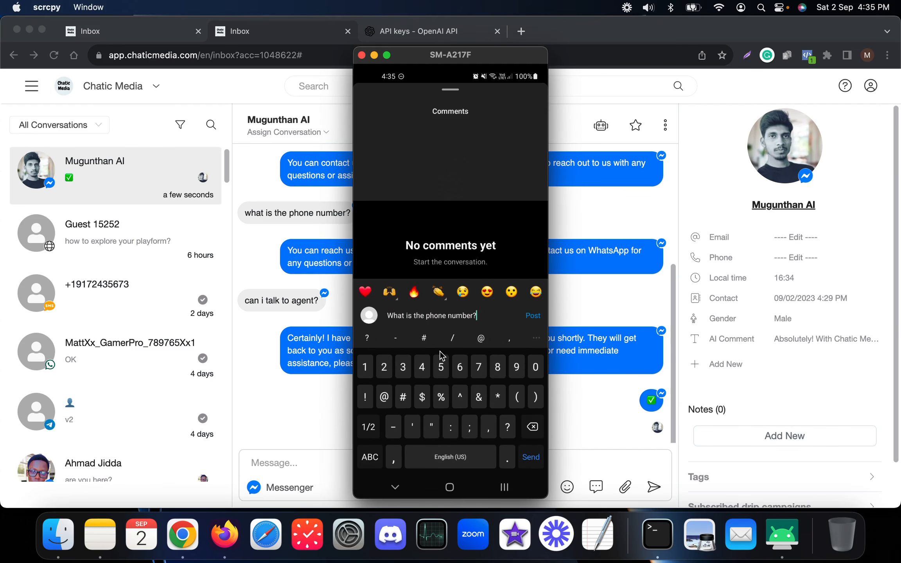
{"action": "key", "text": "Return"}
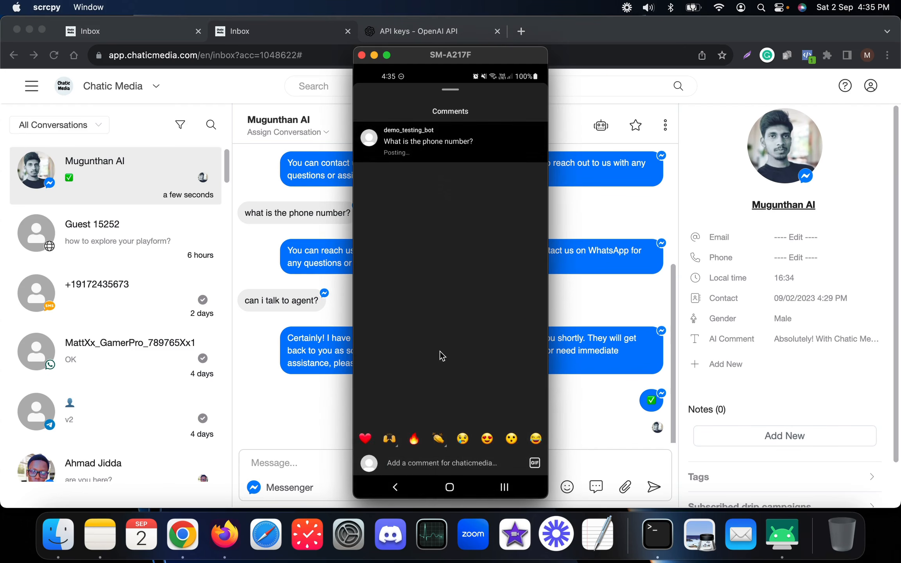
Check the post's comments and the Instagram notifications for the assistant's reply, and view that reply in the post's comment thread.
{"action": "scroll", "coordinate": [441, 352], "scroll_direction": "up", "scroll_amount": 5}
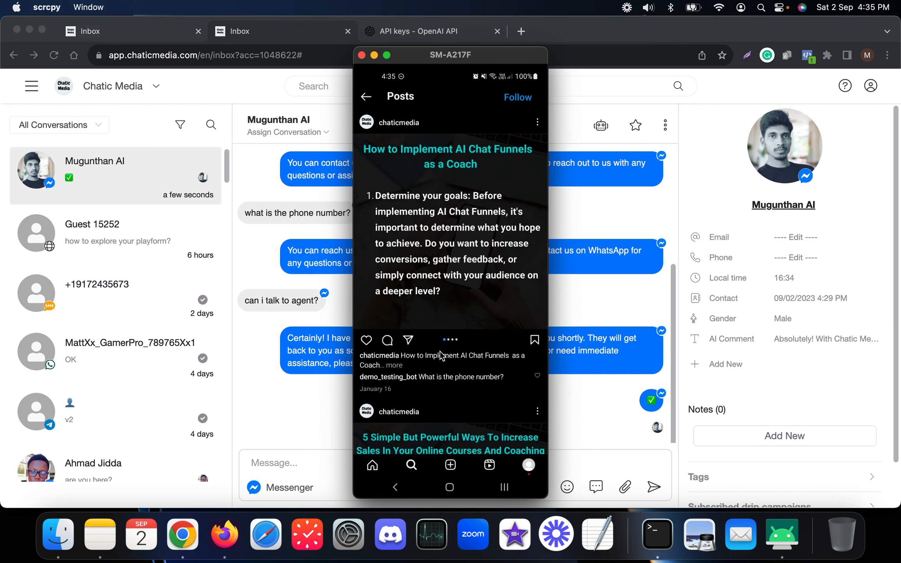
{"action": "left_click", "coordinate": [441, 356]}
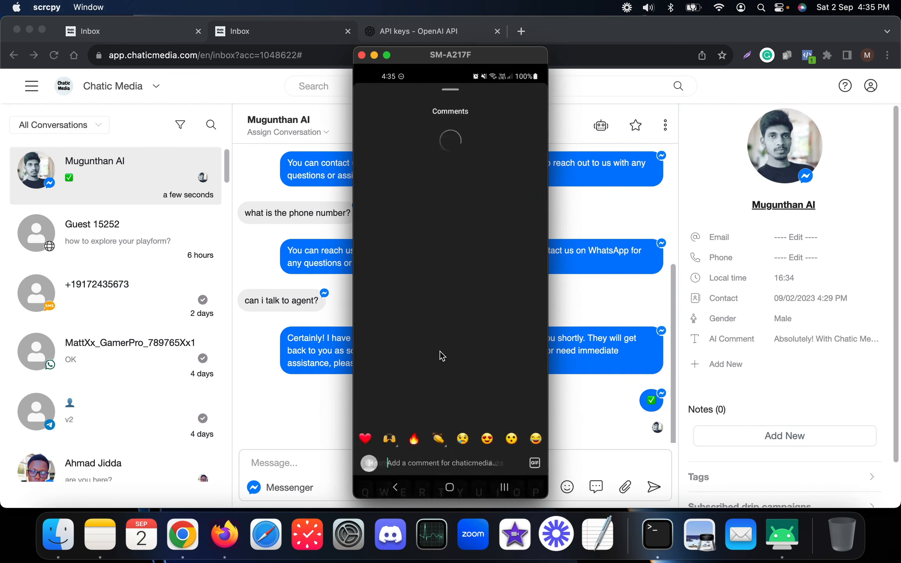
{"action": "right_click", "coordinate": [441, 356]}
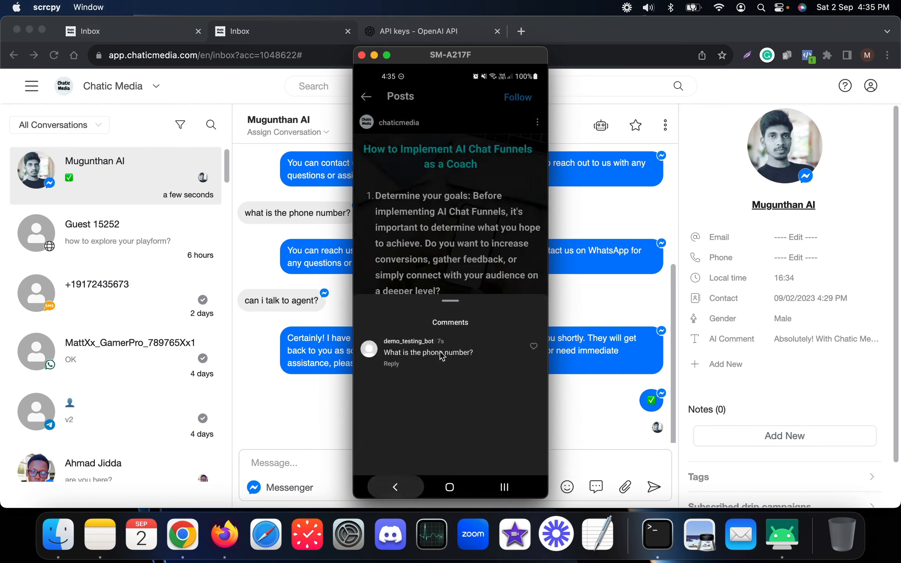
{"action": "right_click", "coordinate": [441, 356]}
{"action": "right_click", "coordinate": [440, 356]}
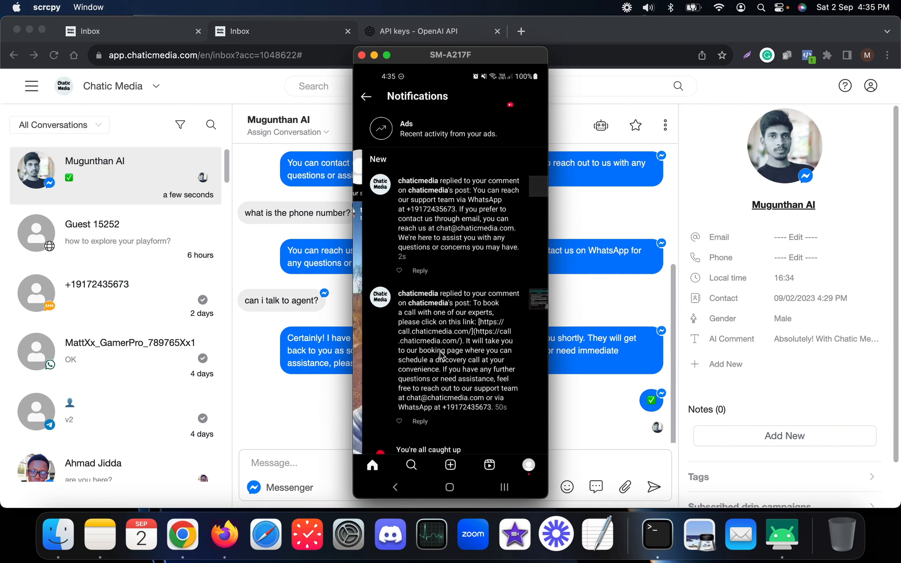
{"action": "left_click", "coordinate": [441, 356]}
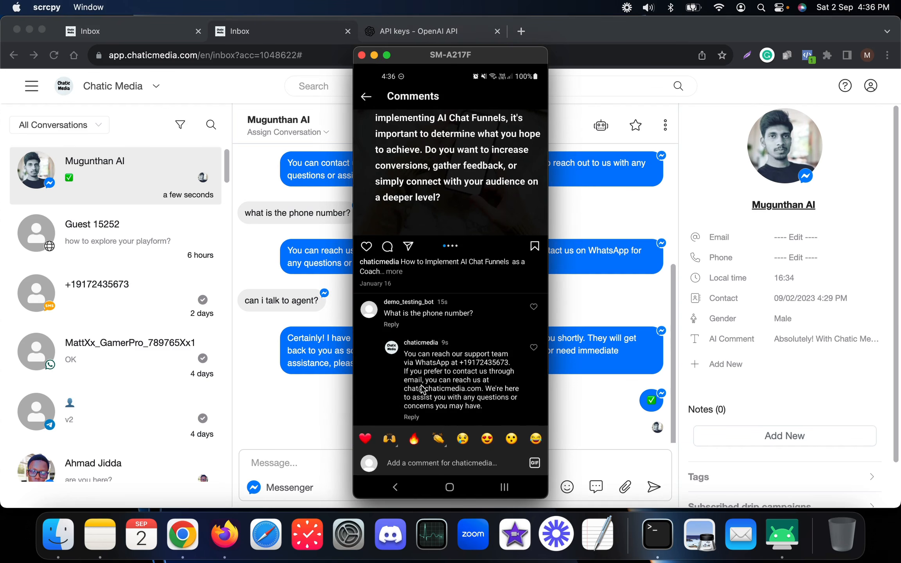
Send chaticmedia the Instagram direct message "I'm interested in your done for your services. How do we get started?".
{"action": "left_click", "coordinate": [485, 396]}
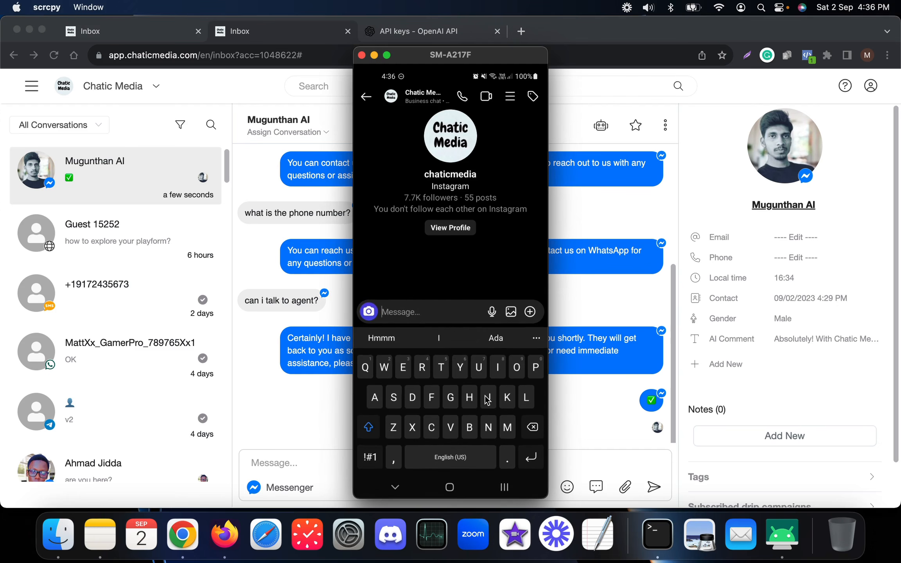
{"action": "type", "text": "I'm interested"}
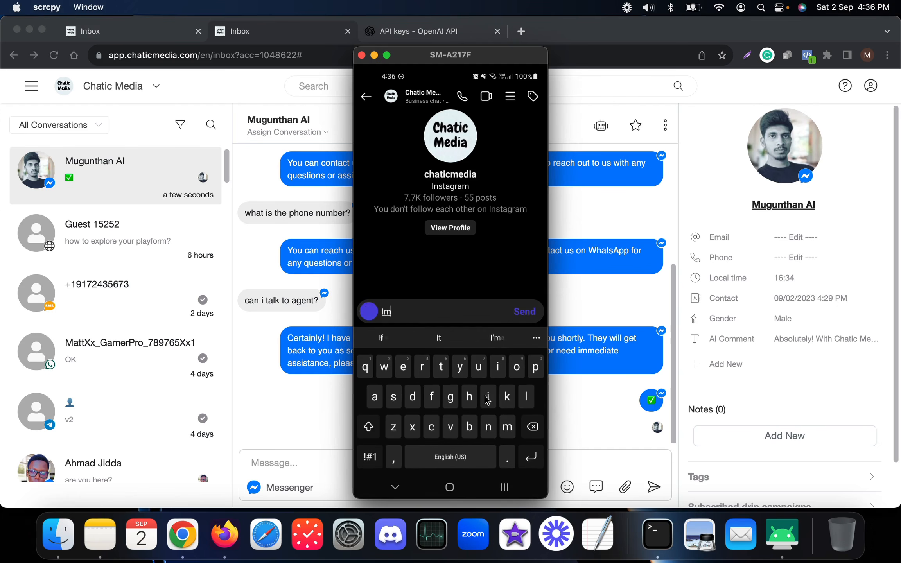
{"action": "type", "text": " in "}
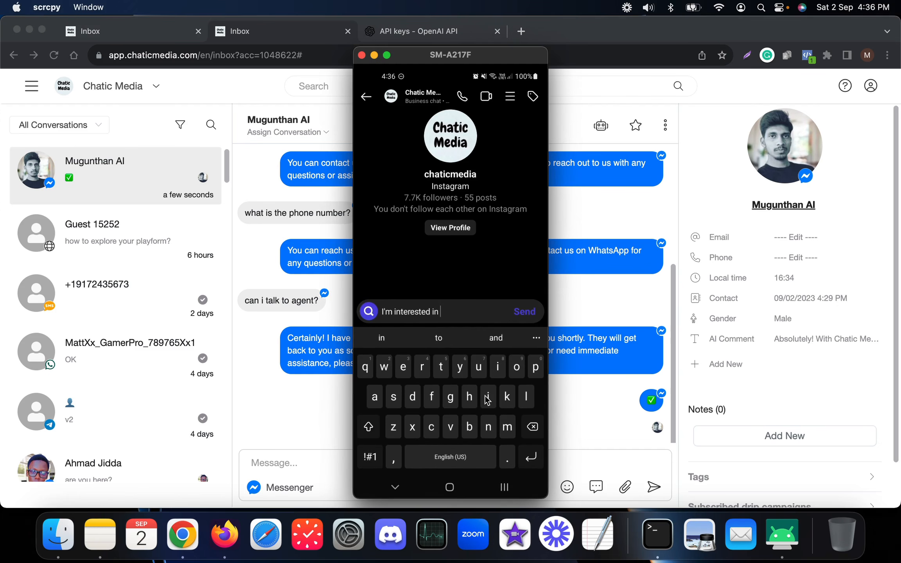
{"action": "type", "text": "your done for your we"}
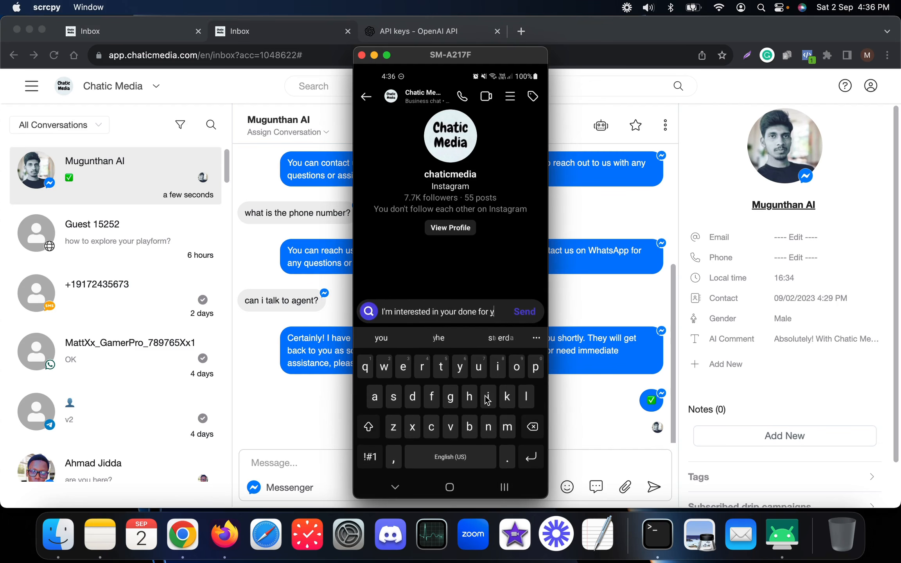
{"action": "key", "text": "BackSpace"}
{"action": "key", "text": "BackSpace"}
{"action": "type", "text": "service"}
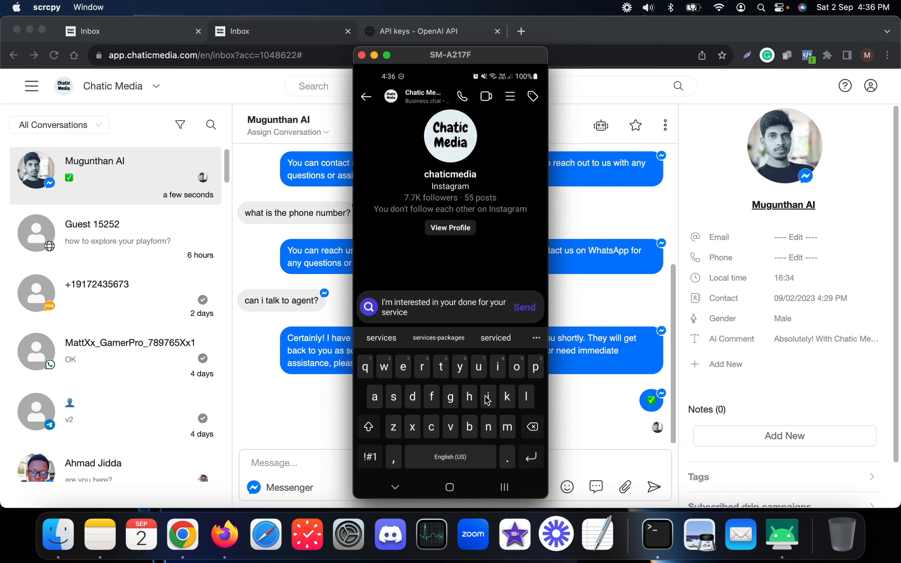
{"action": "type", "text": "s ."}
{"action": "key", "text": "BackSpace"}
{"action": "type", "text": "s. How foe"}
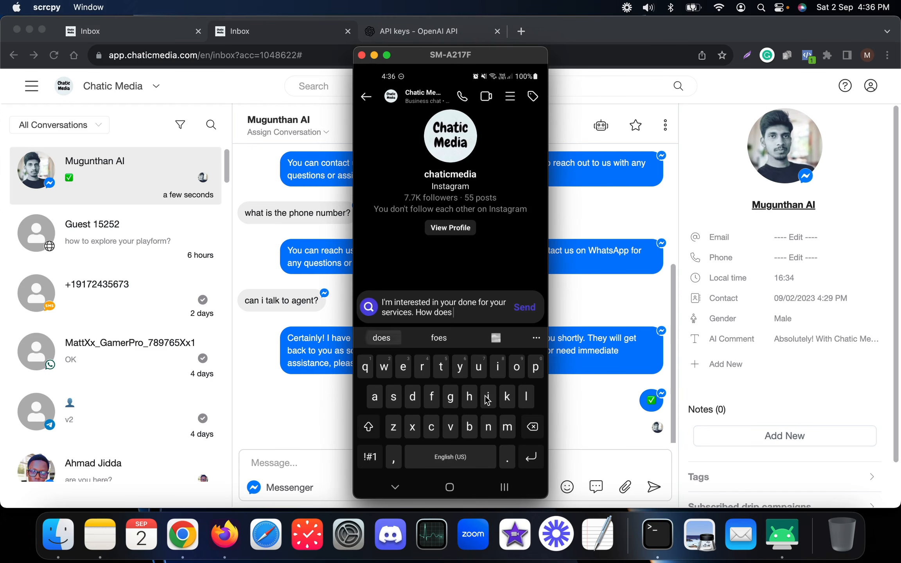
{"action": "key", "text": "BackSpace"}
{"action": "type", "text": "we get s"}
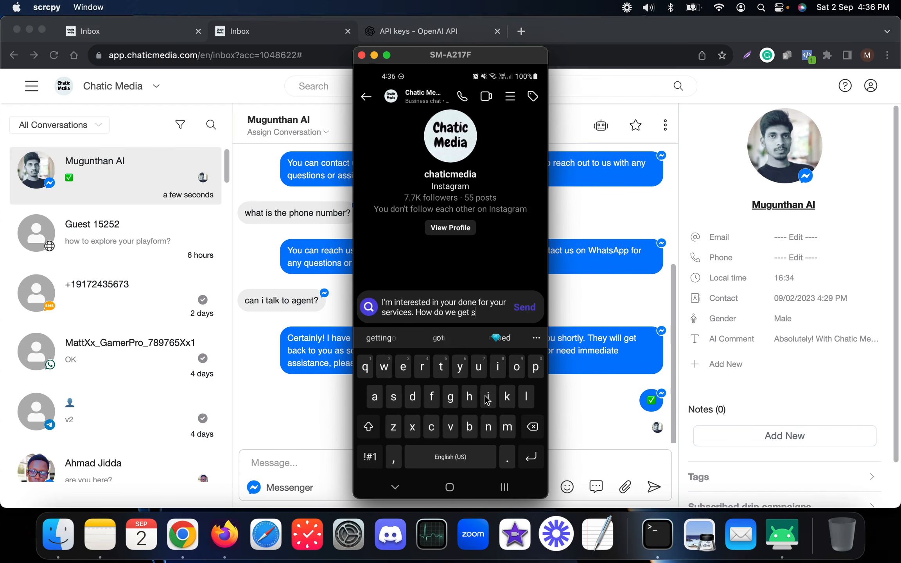
{"action": "type", "text": "tarted"}
{"action": "type", "text": "?"}
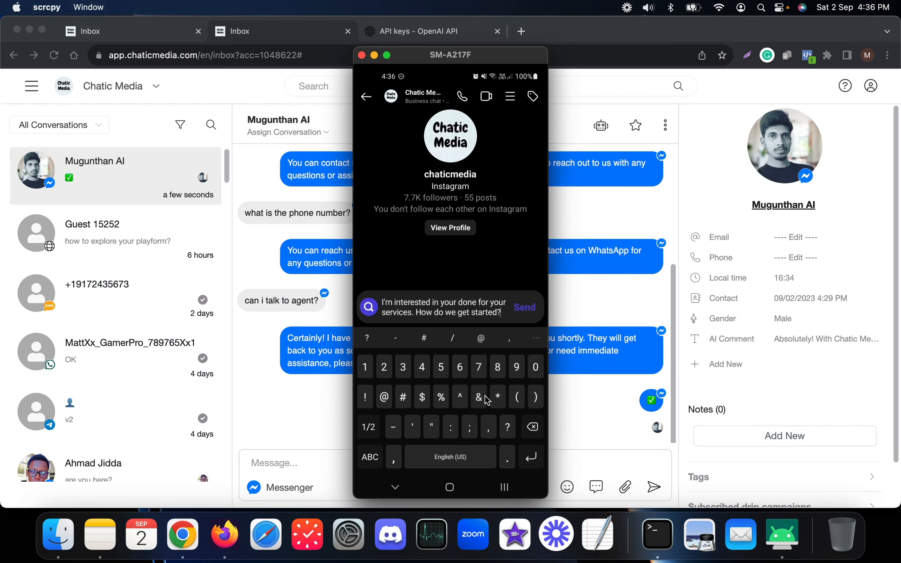
{"action": "key", "text": "Return"}
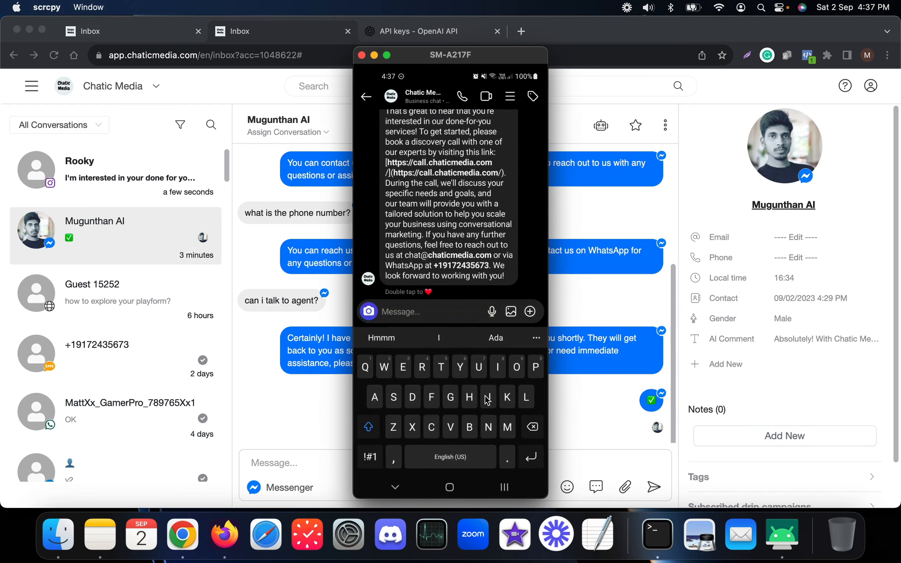
Send the question "Can I build my own chatbots?" in the Instagram chat, and return to the Chatic Media inbox in Chrome.
{"action": "type", "text": "Can I bui"}
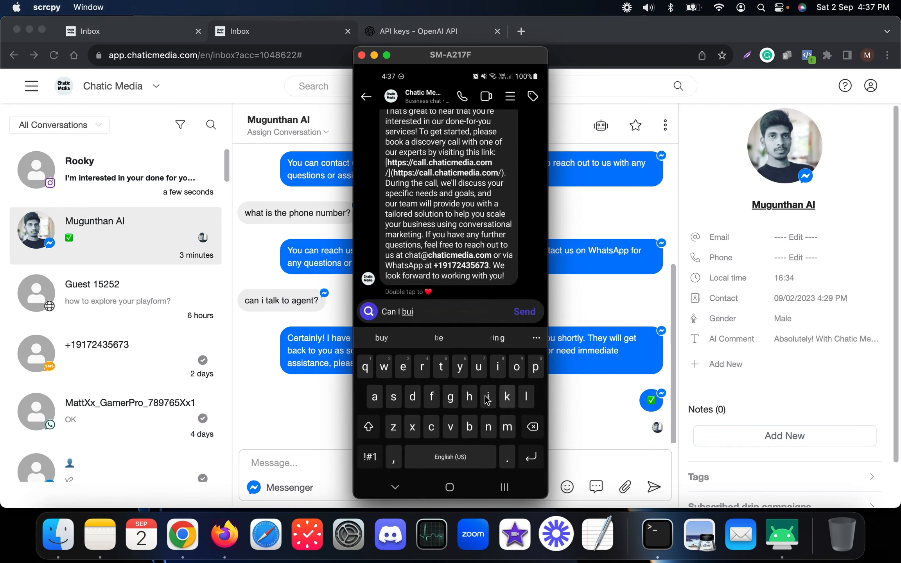
{"action": "type", "text": "ld my"}
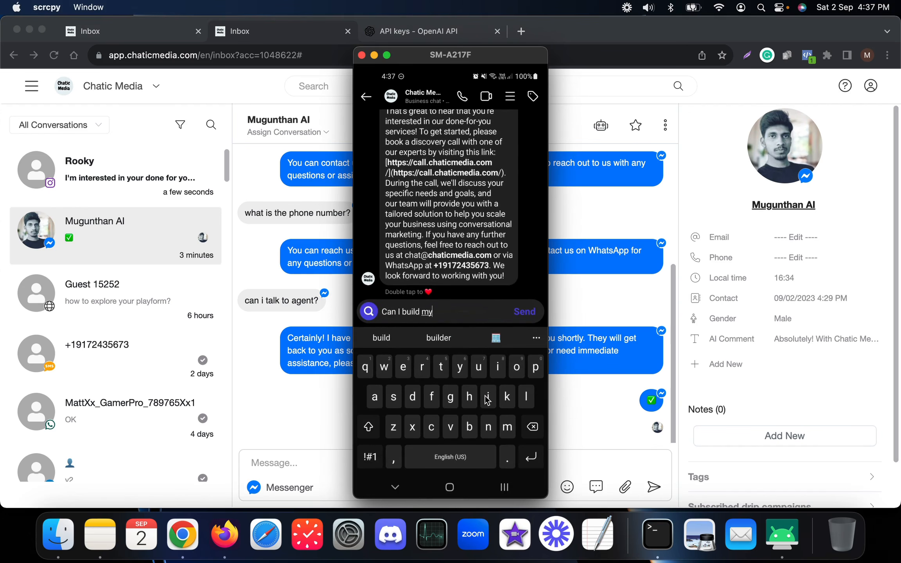
{"action": "type", "text": " own chatbots?"}
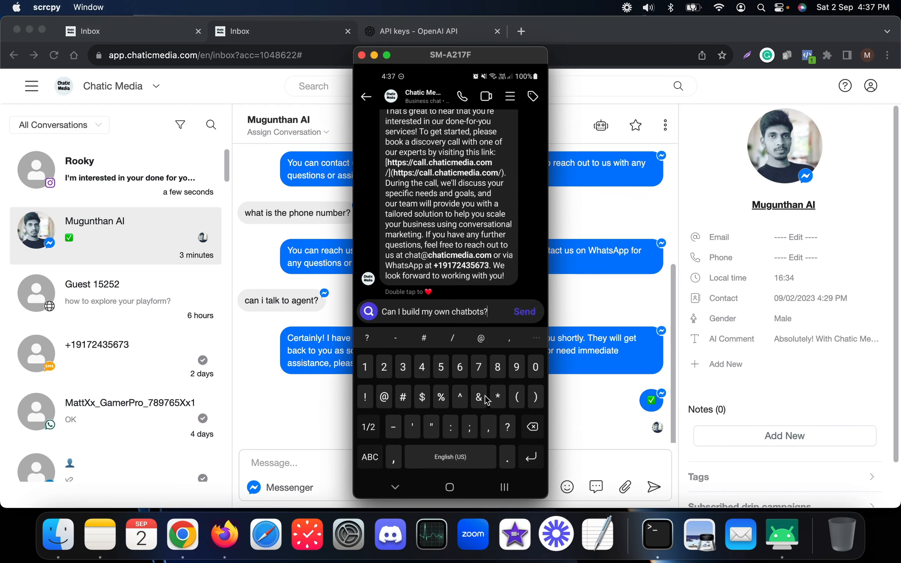
{"action": "key", "text": "Return"}
{"action": "key", "text": "Escape"}
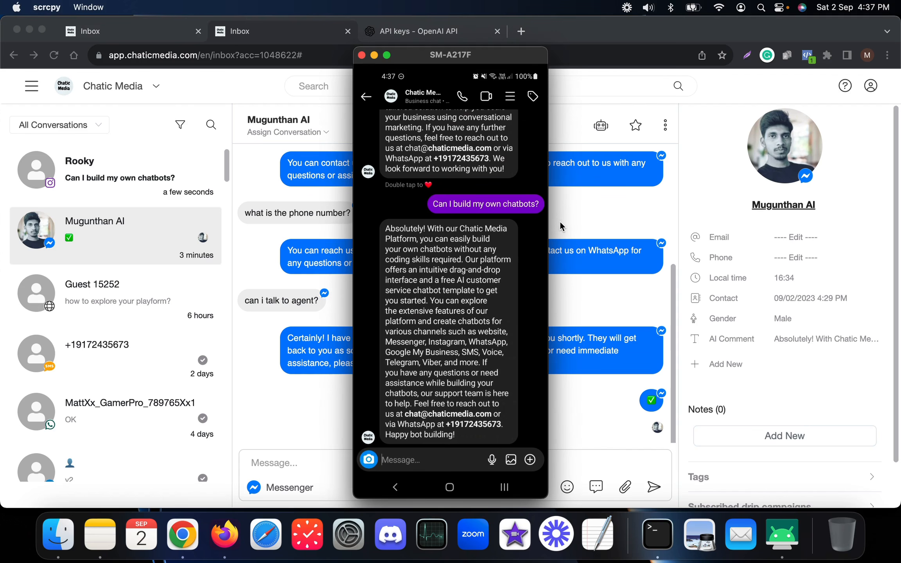
{"action": "left_click", "coordinate": [586, 221]}
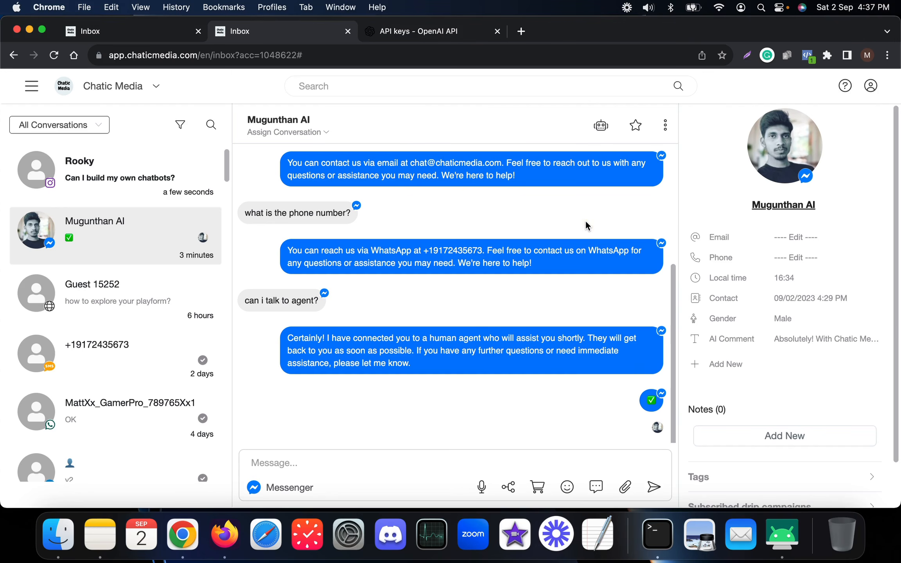